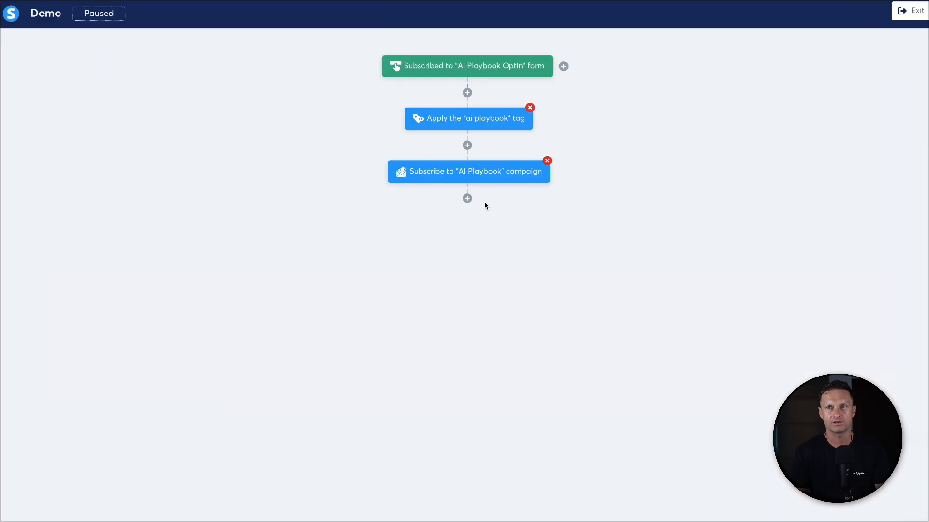
{"action": "left_click", "coordinate": [467, 198]}
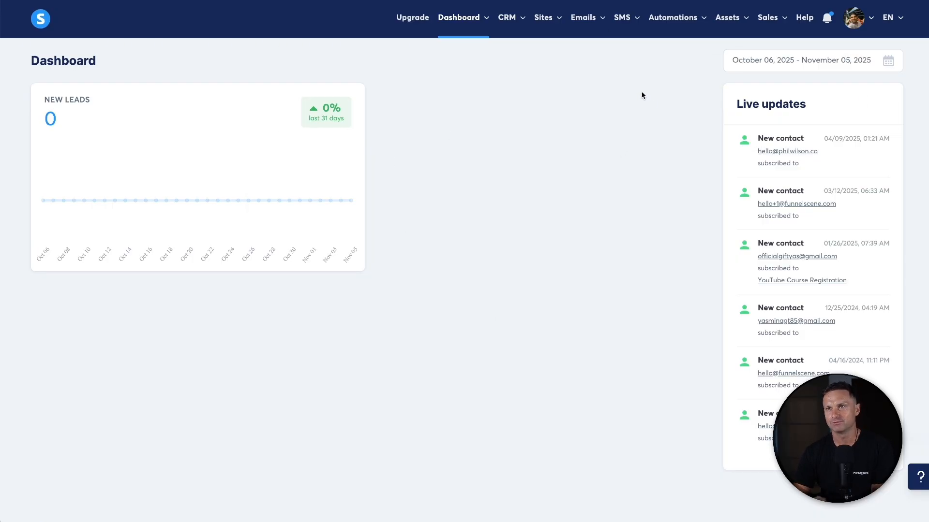
- Open the automation rules of the AI Playbook Optin step in the AI Playbook sales funnel
{"action": "mouse_move", "coordinate": [679, 32]}
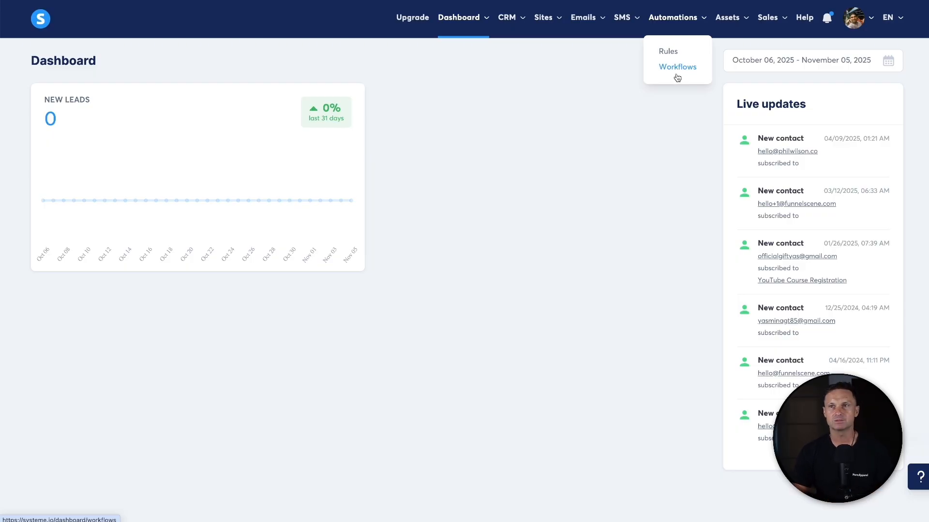
{"action": "mouse_move", "coordinate": [552, 25]}
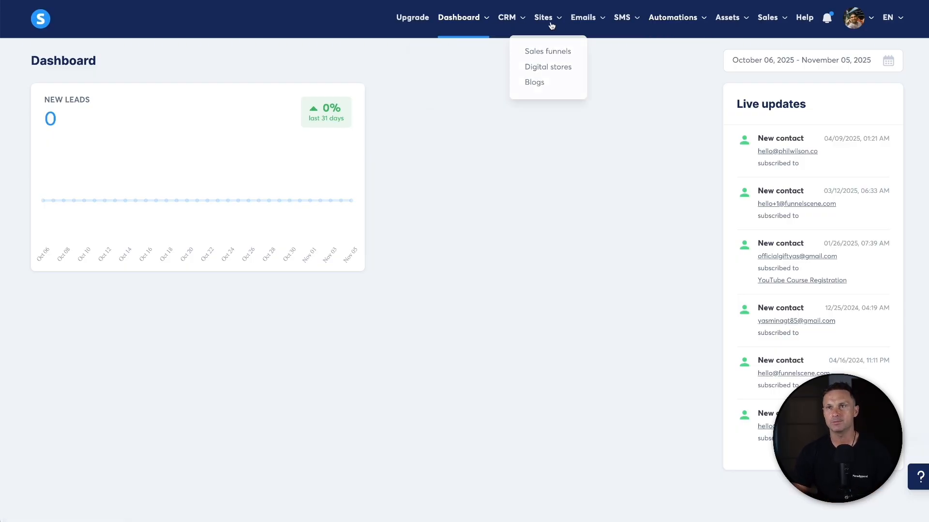
{"action": "left_click", "coordinate": [544, 50]}
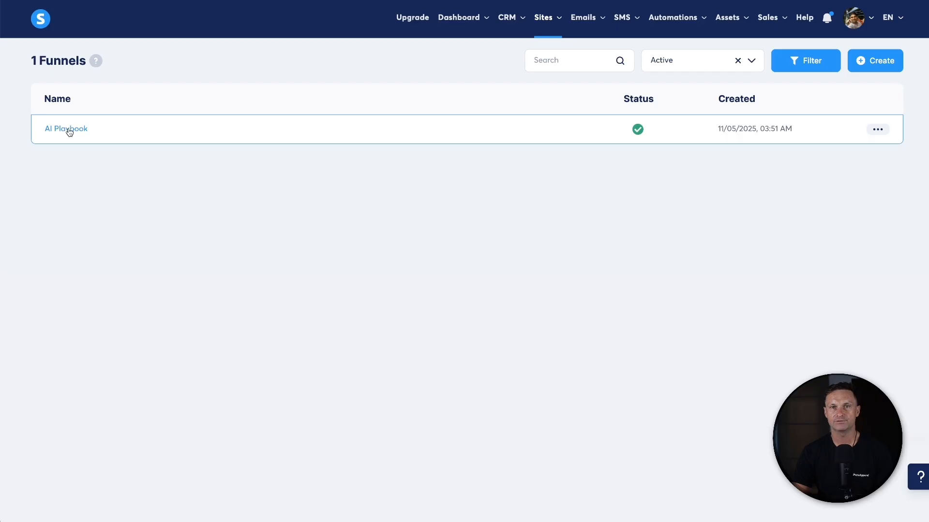
{"action": "left_click", "coordinate": [68, 129]}
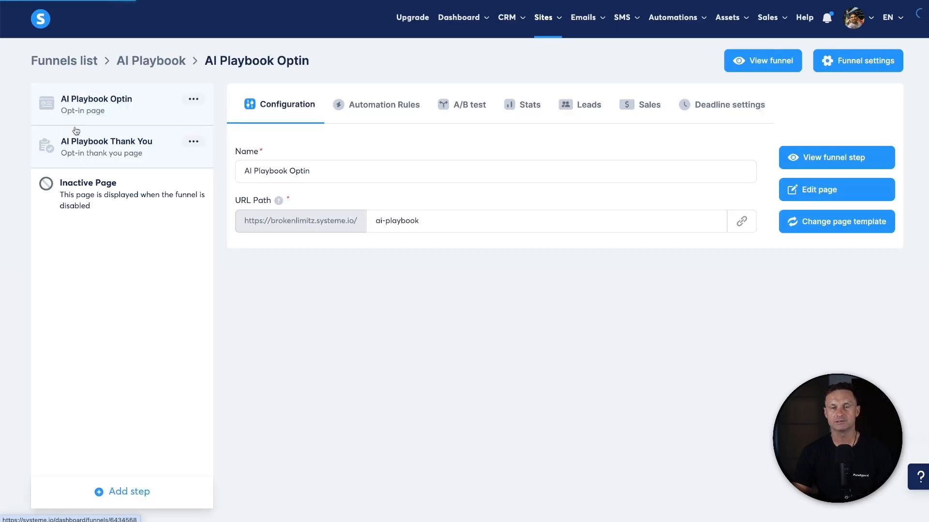
{"action": "left_click", "coordinate": [394, 110]}
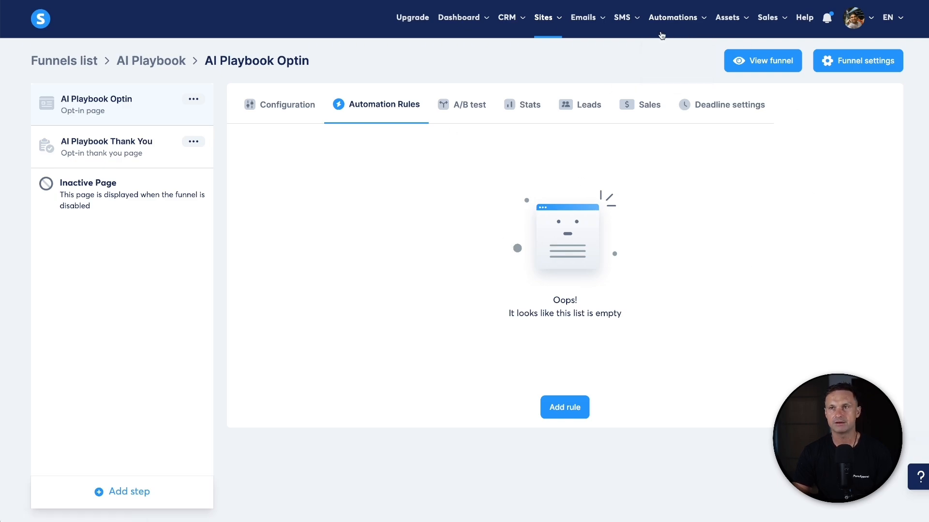
- Create a new automation workflow named "Demo"
{"action": "right_click", "coordinate": [670, 67]}
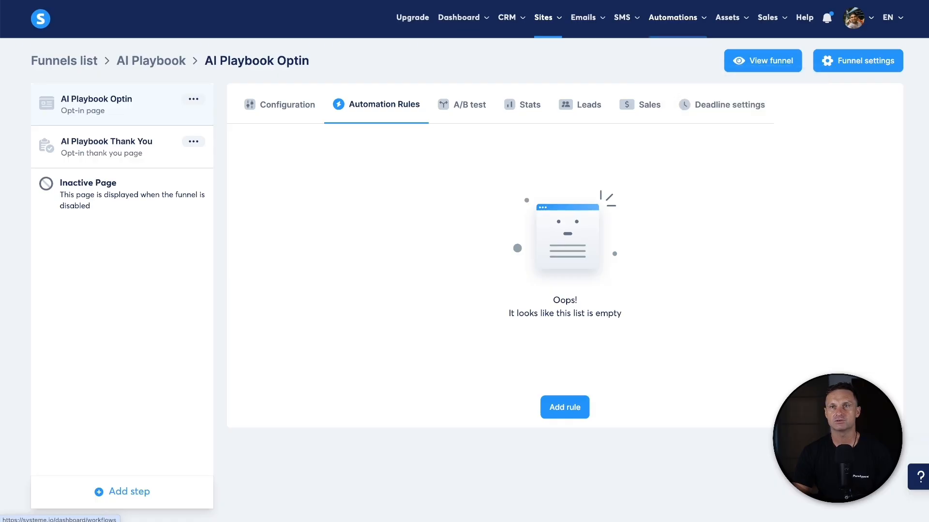
{"action": "left_click", "coordinate": [397, 1]}
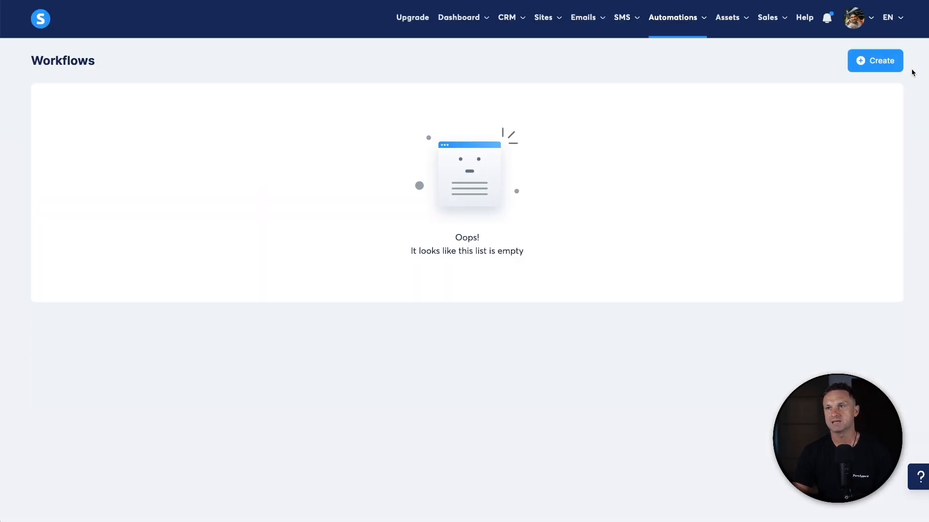
{"action": "left_click", "coordinate": [877, 62]}
{"action": "left_click", "coordinate": [433, 275]}
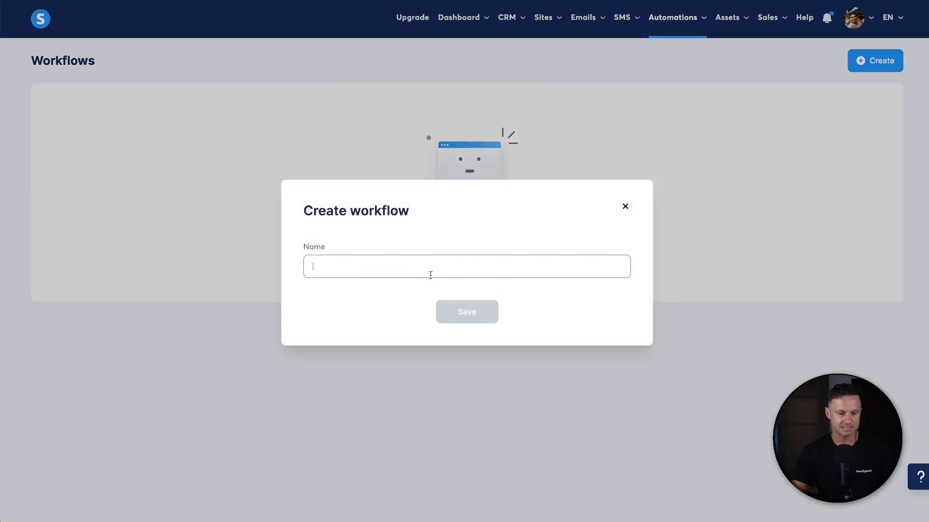
{"action": "type", "text": "Demo"}
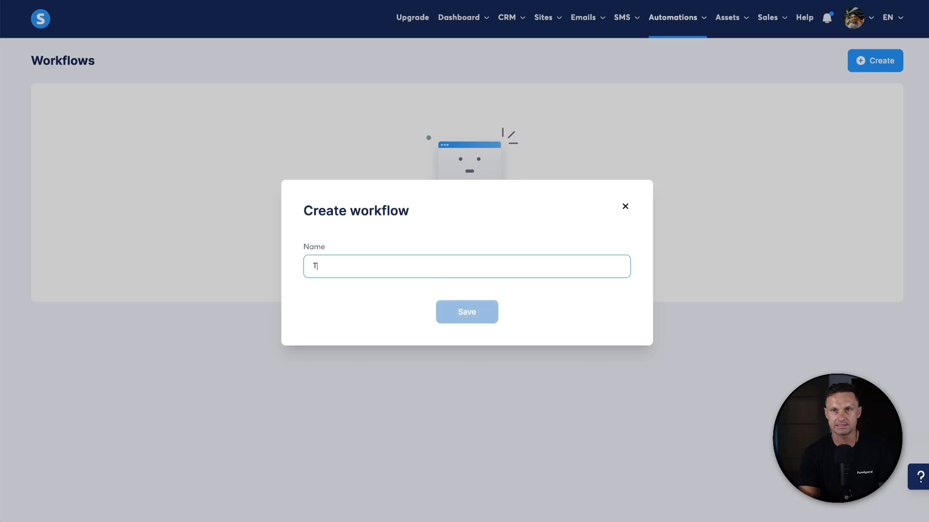
{"action": "key", "text": "Return"}
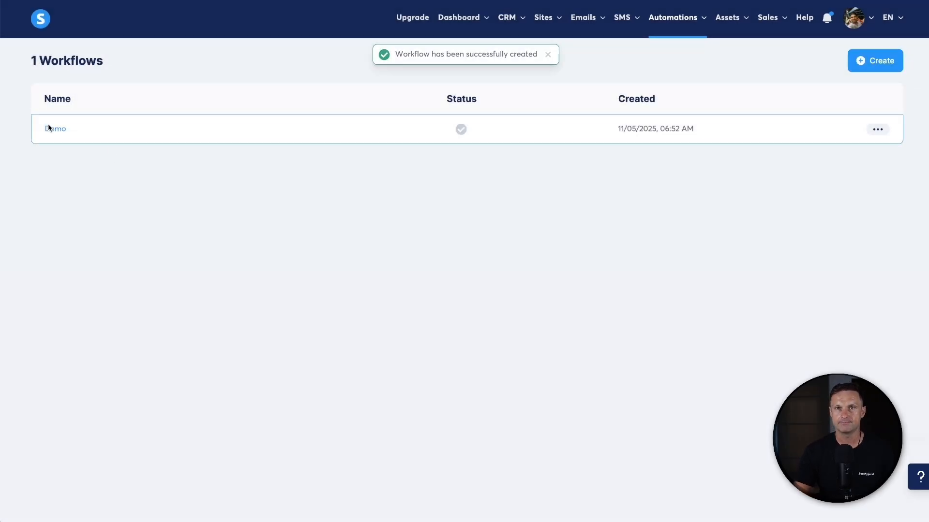
- Open the Demo workflow, look through the trigger choices for its first trigger and close them without choosing one
{"action": "left_click", "coordinate": [48, 123]}
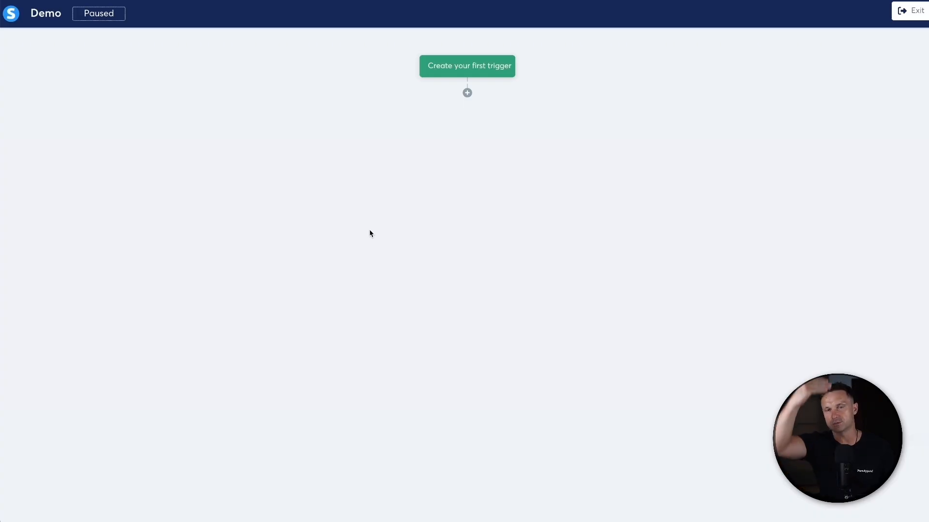
{"action": "left_click", "coordinate": [474, 66]}
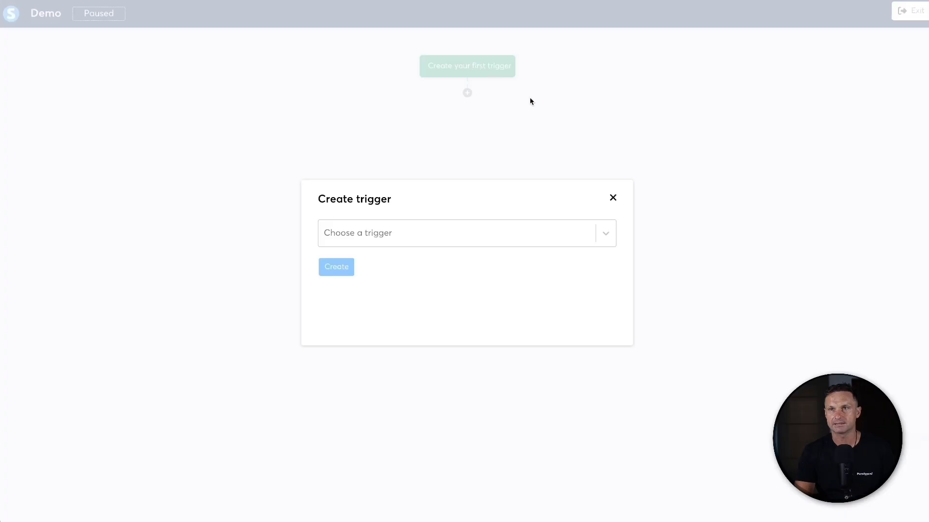
{"action": "left_click", "coordinate": [420, 231]}
{"action": "left_click", "coordinate": [612, 197]}
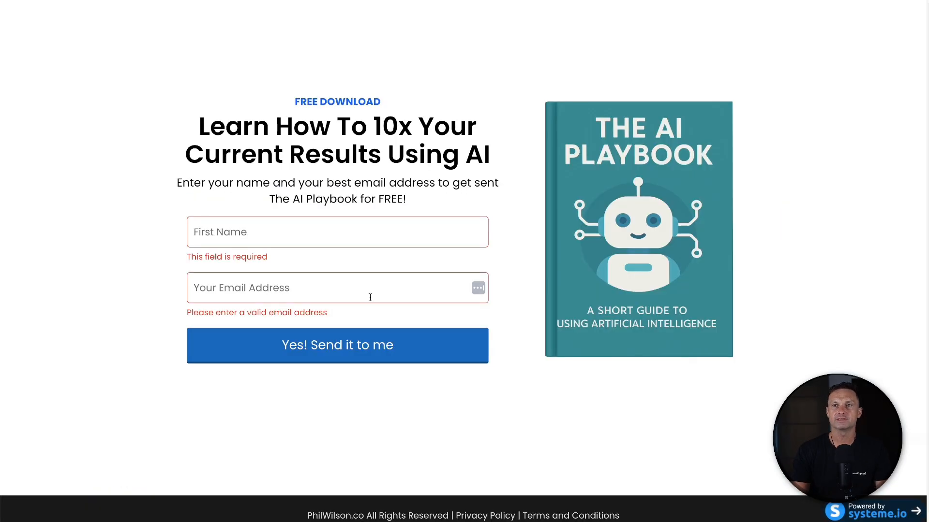
- Examine the AI Playbook opt-in page's headline text and its first name and email address fields
{"action": "left_click_drag", "start_coordinate": [227, 92], "coordinate": [377, 218]}
{"action": "left_click", "coordinate": [425, 189]}
{"action": "left_click", "coordinate": [253, 224]}
{"action": "left_click", "coordinate": [235, 283]}
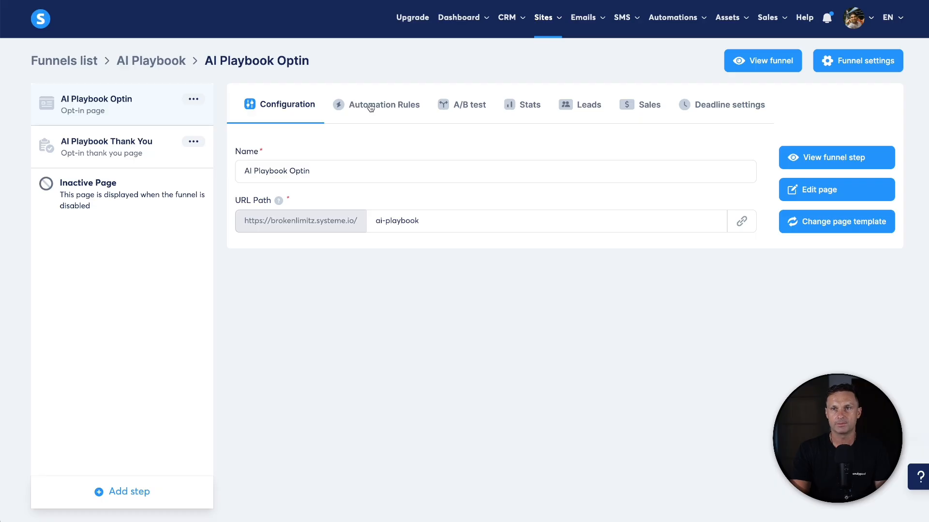
- Start a new automation rule for the AI Playbook Optin step with the "Funnel step form subscribed" trigger
{"action": "left_click", "coordinate": [400, 108]}
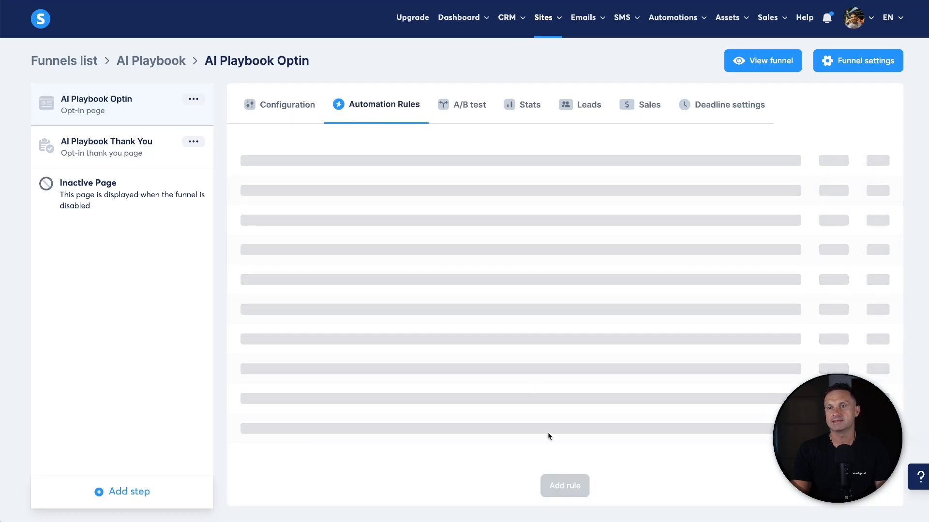
{"action": "left_click", "coordinate": [570, 415]}
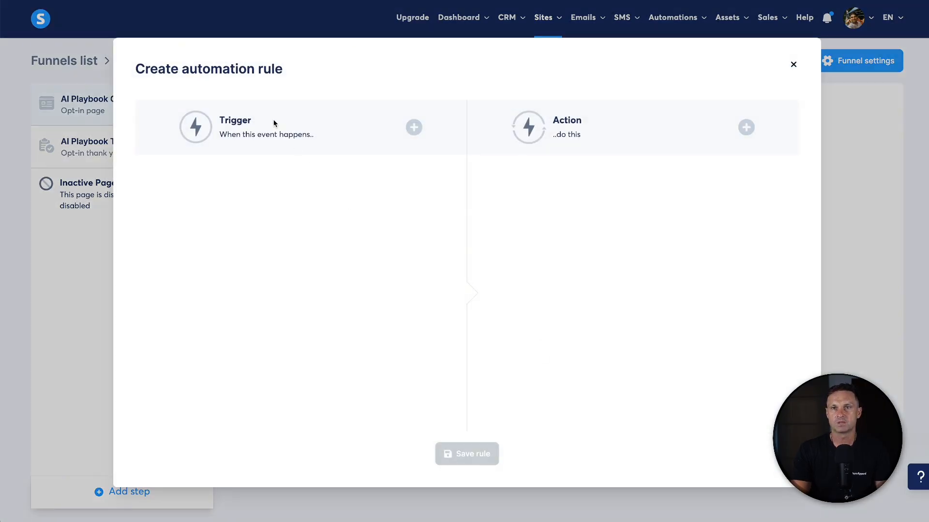
{"action": "left_click_drag", "start_coordinate": [208, 119], "coordinate": [328, 151]}
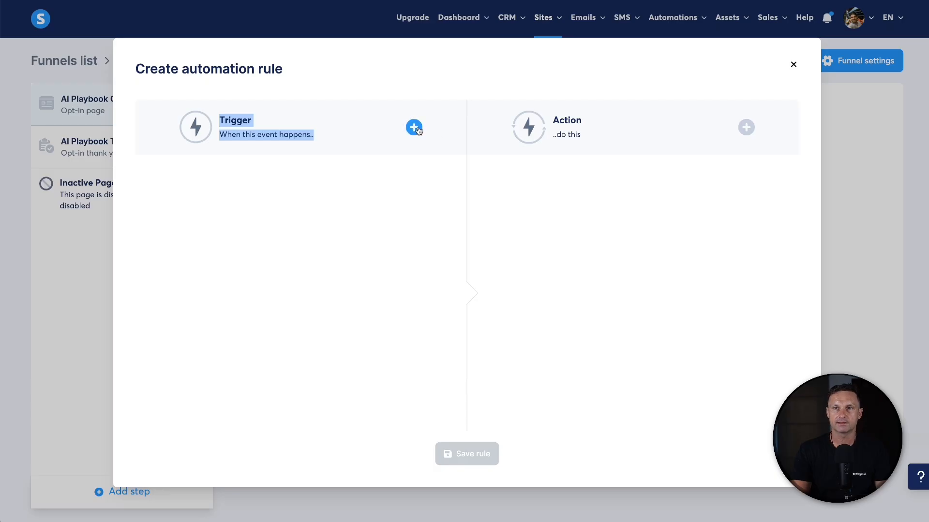
{"action": "left_click", "coordinate": [413, 127]}
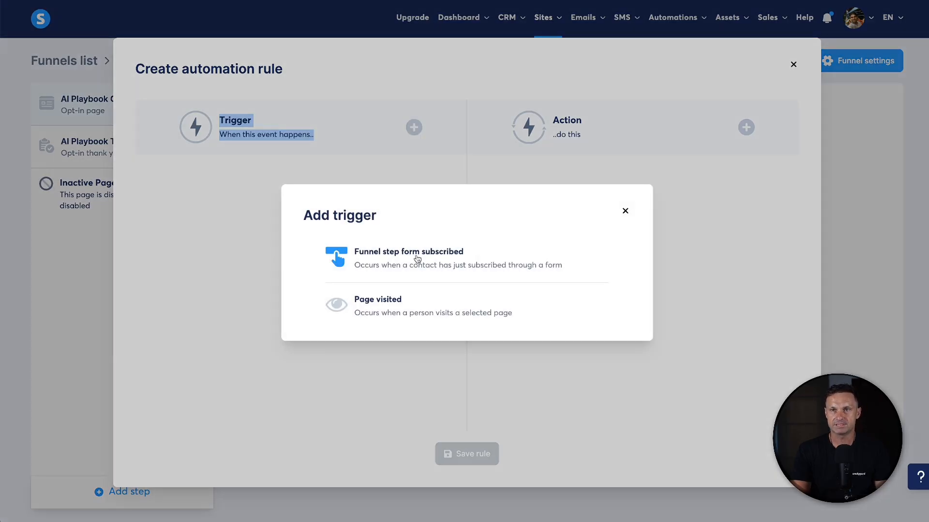
{"action": "left_click", "coordinate": [438, 260]}
{"action": "left_click", "coordinate": [285, 322]}
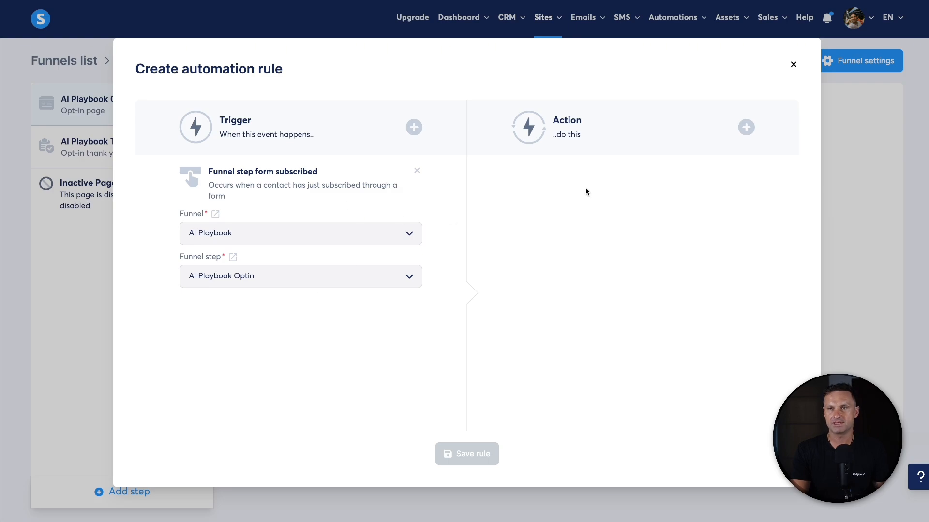
- Add an "Add a tag" action to the rule, using the existing "ai playbook" tag
{"action": "left_click", "coordinate": [746, 128]}
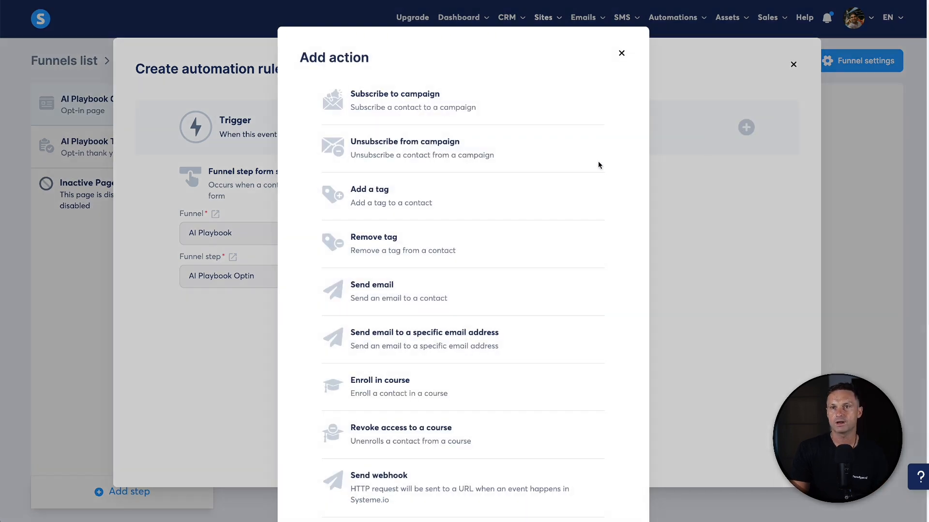
{"action": "left_click", "coordinate": [389, 198]}
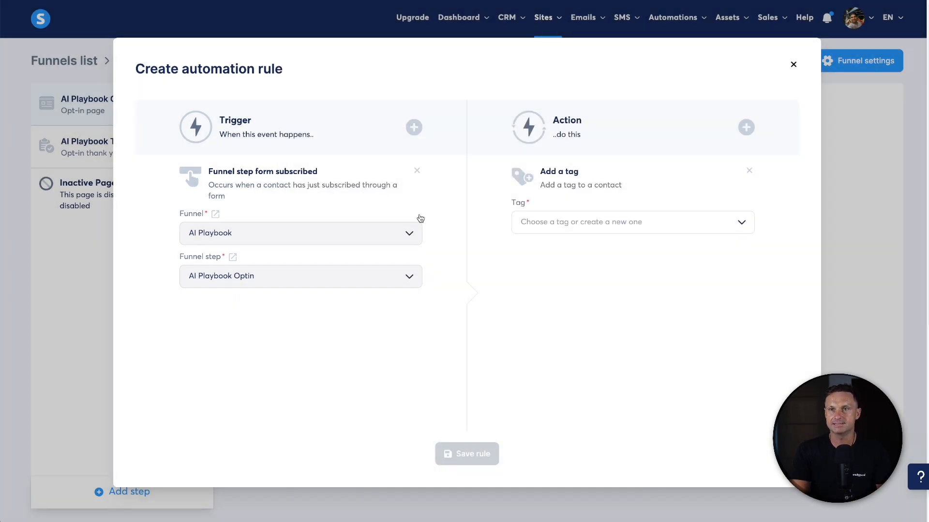
{"action": "left_click", "coordinate": [579, 222]}
{"action": "type", "text": "ai"}
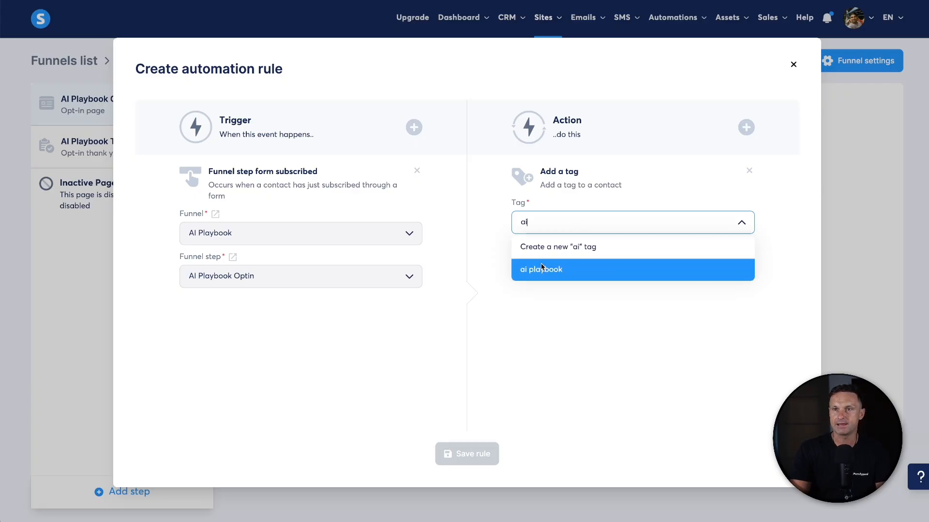
{"action": "left_click", "coordinate": [536, 268]}
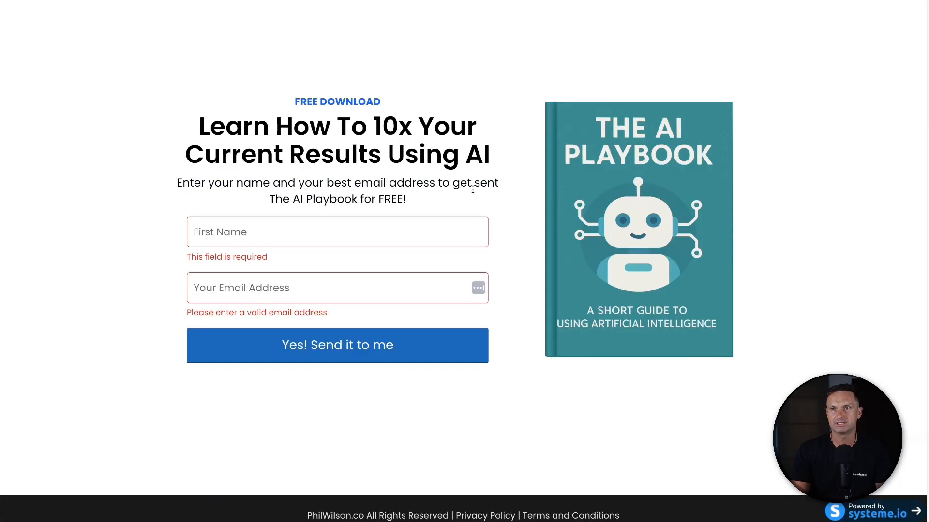
{"action": "left_click_drag", "start_coordinate": [535, 222], "coordinate": [680, 170]}
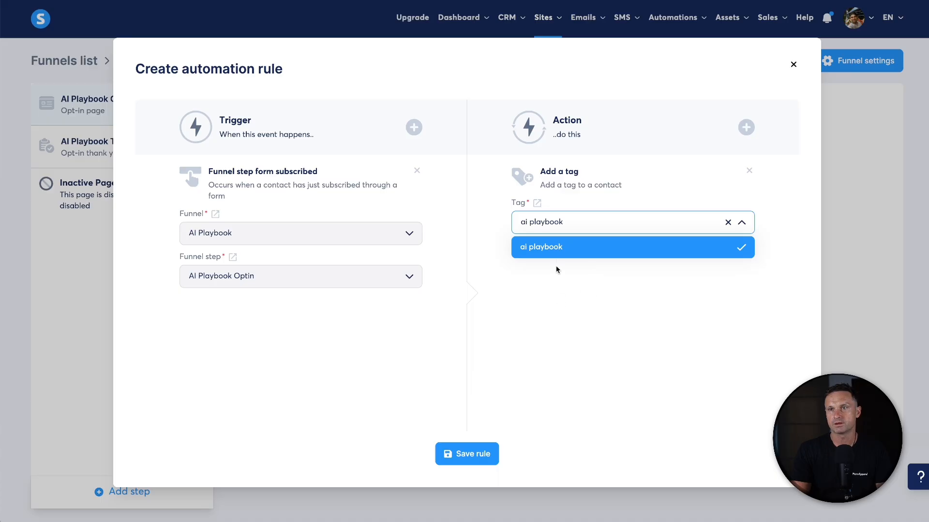
{"action": "left_click", "coordinate": [556, 249]}
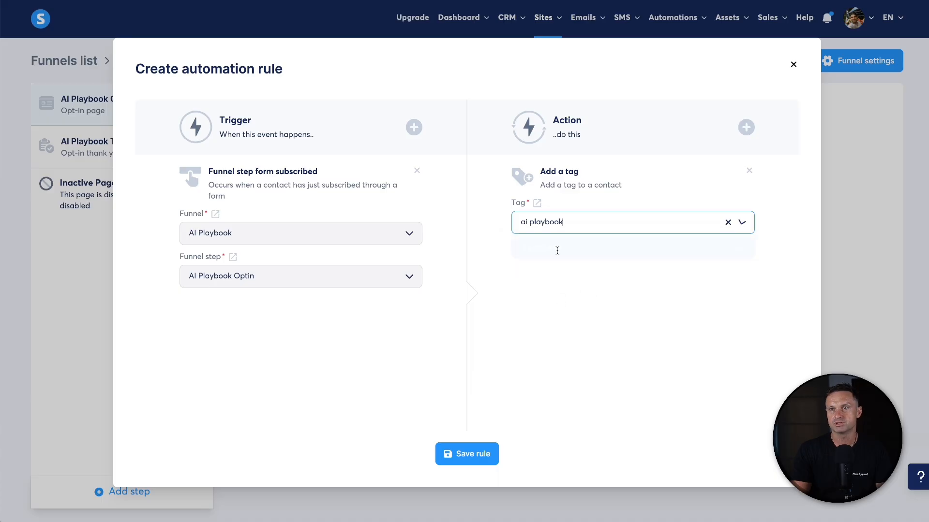
- Add a "Subscribe to campaign" action for the AI Playbook campaign and save the automation rule
{"action": "left_click", "coordinate": [746, 128]}
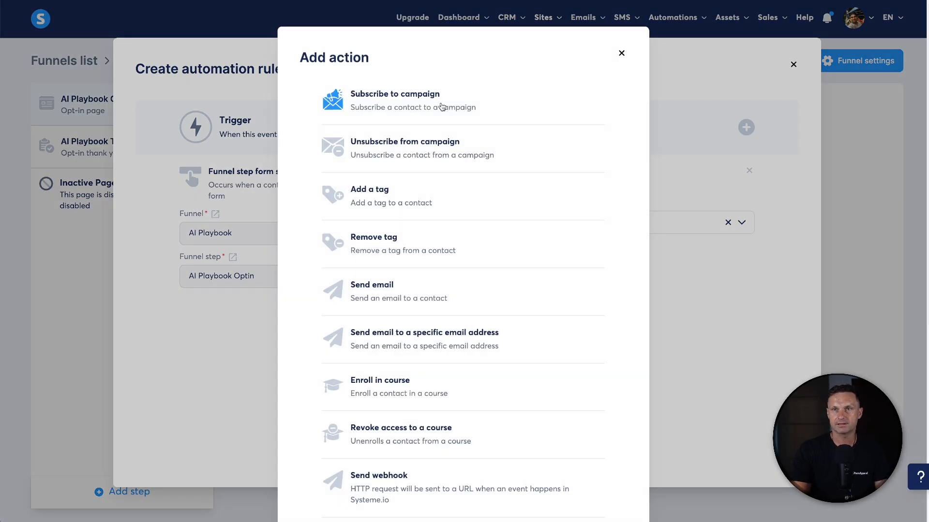
{"action": "left_click", "coordinate": [440, 105]}
{"action": "left_click", "coordinate": [576, 323]}
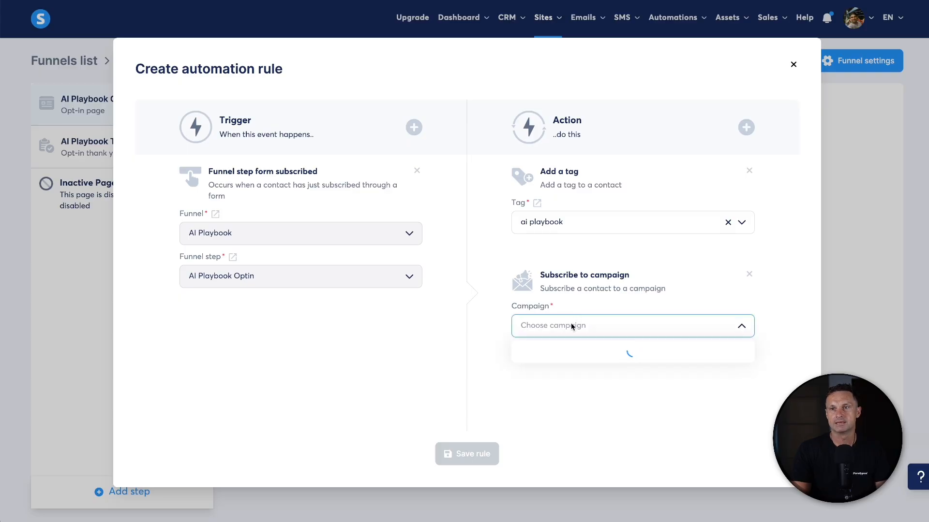
{"action": "left_click", "coordinate": [557, 353]}
{"action": "left_click", "coordinate": [581, 407]}
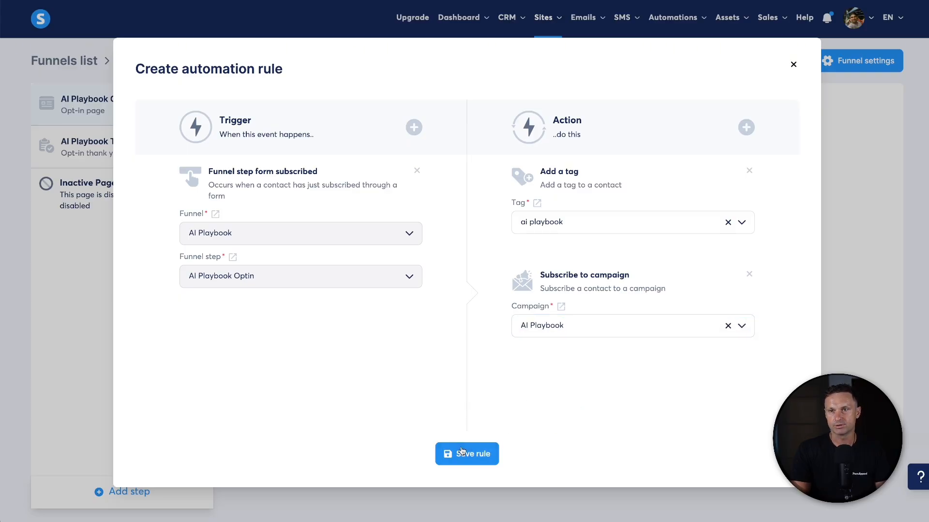
{"action": "left_click", "coordinate": [463, 454]}
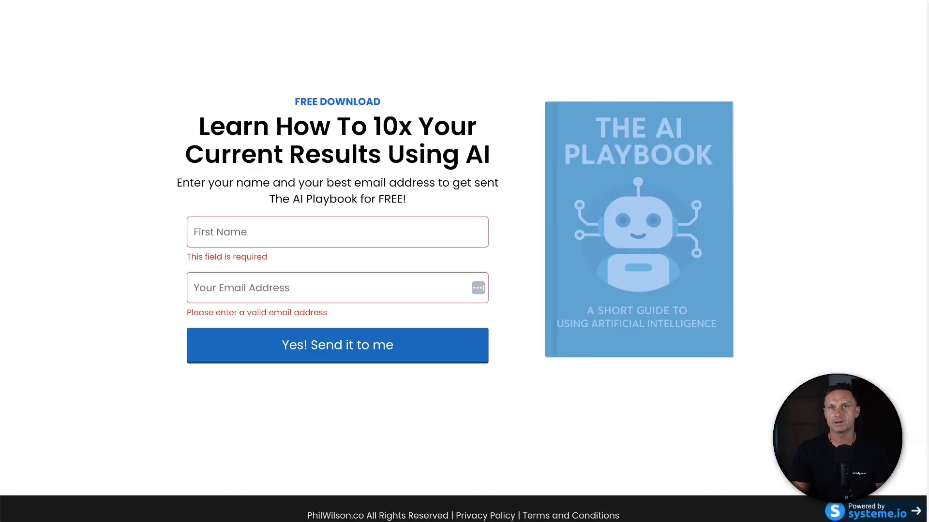
- Reload the opt-in page and view the account-wide list of automation rules
{"action": "key", "text": "super+r"}
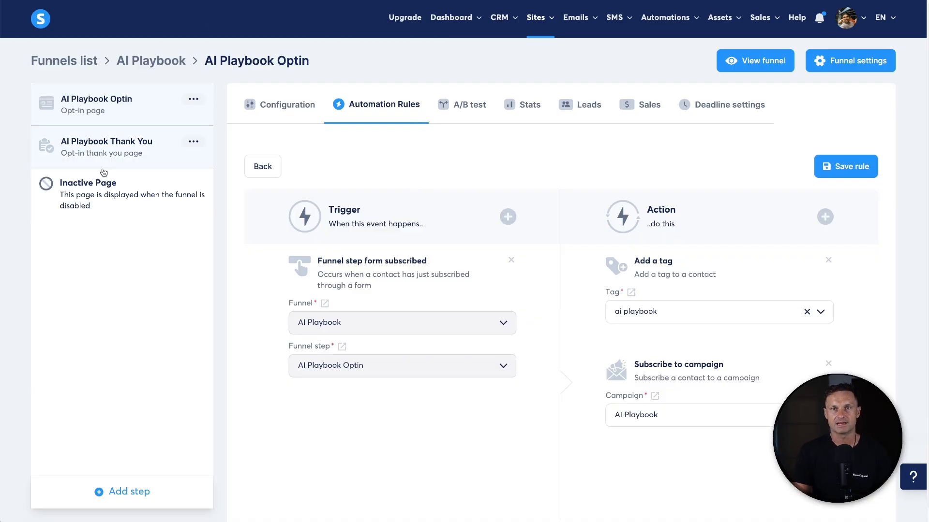
{"action": "mouse_move", "coordinate": [561, 30]}
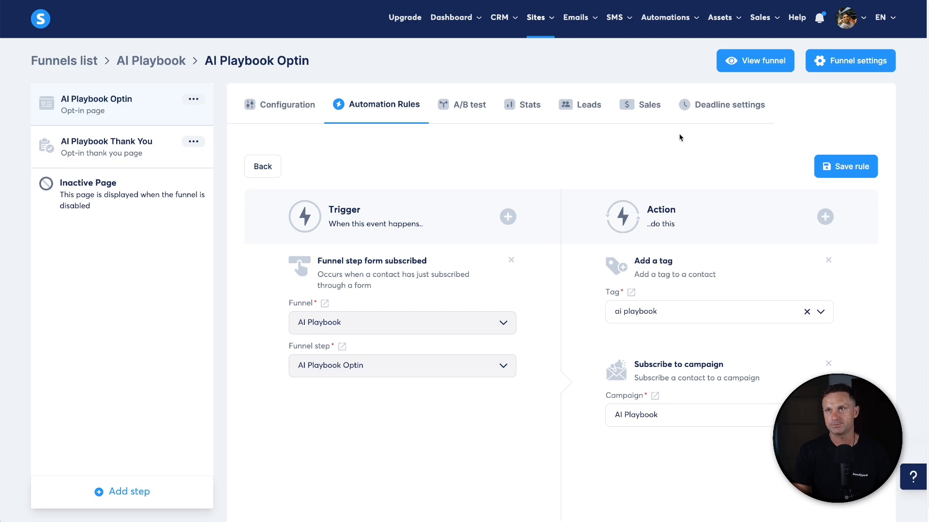
{"action": "mouse_move", "coordinate": [661, 25]}
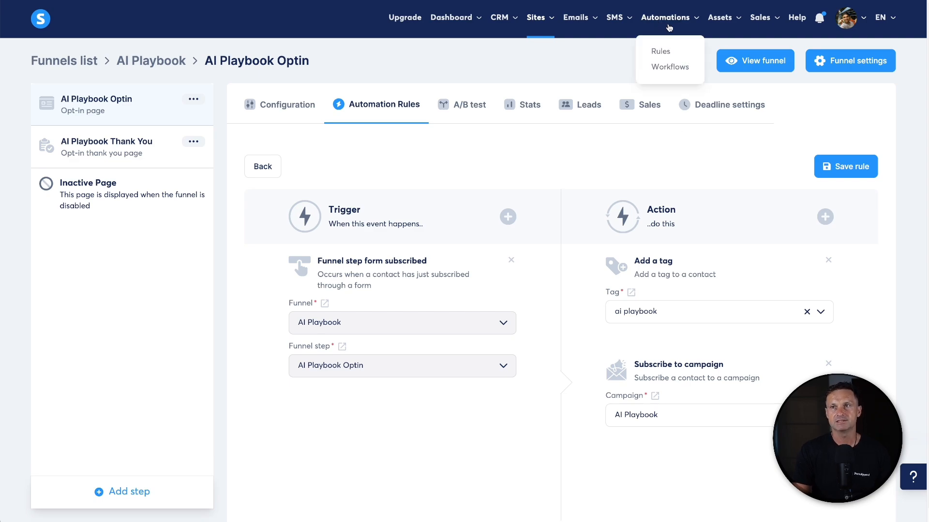
{"action": "left_click", "coordinate": [656, 68]}
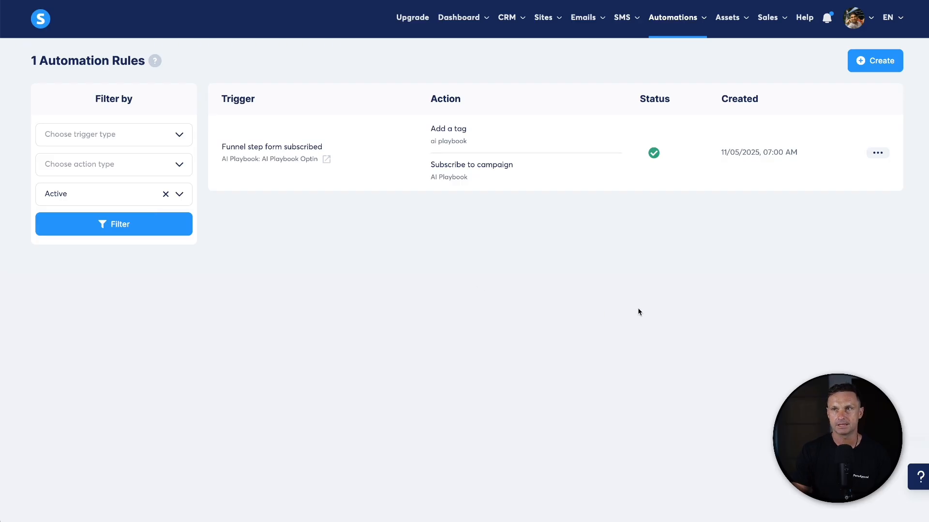
{"action": "mouse_move", "coordinate": [677, 19]}
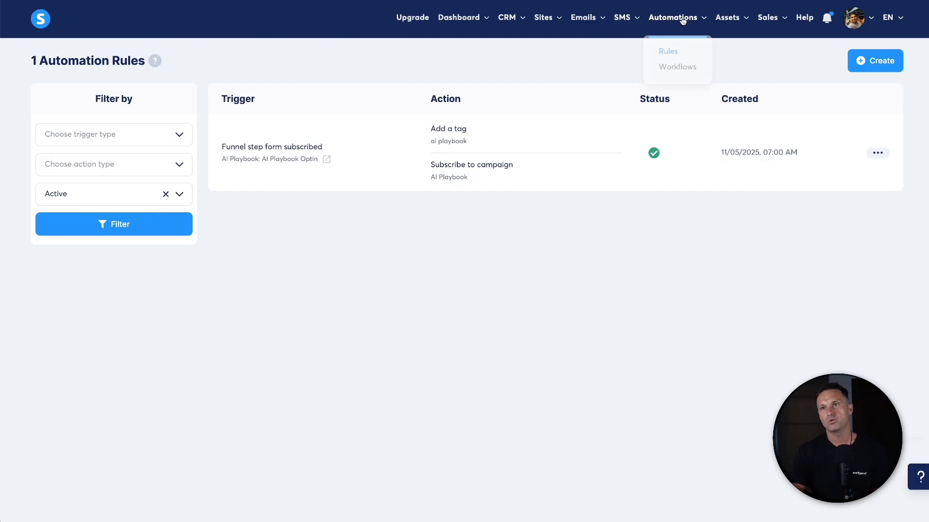
- Go to the account's automation workflows and open the Demo workflow for editing
{"action": "left_click", "coordinate": [678, 68]}
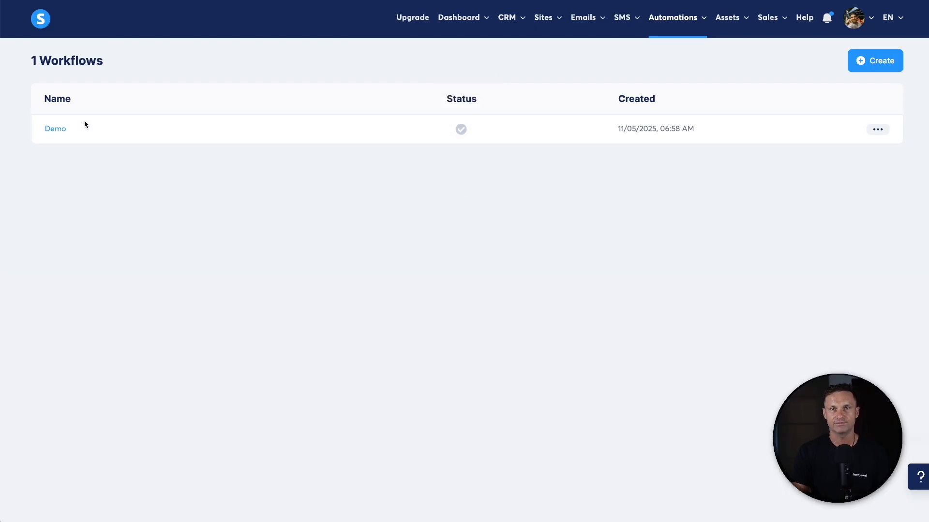
{"action": "left_click", "coordinate": [889, 128]}
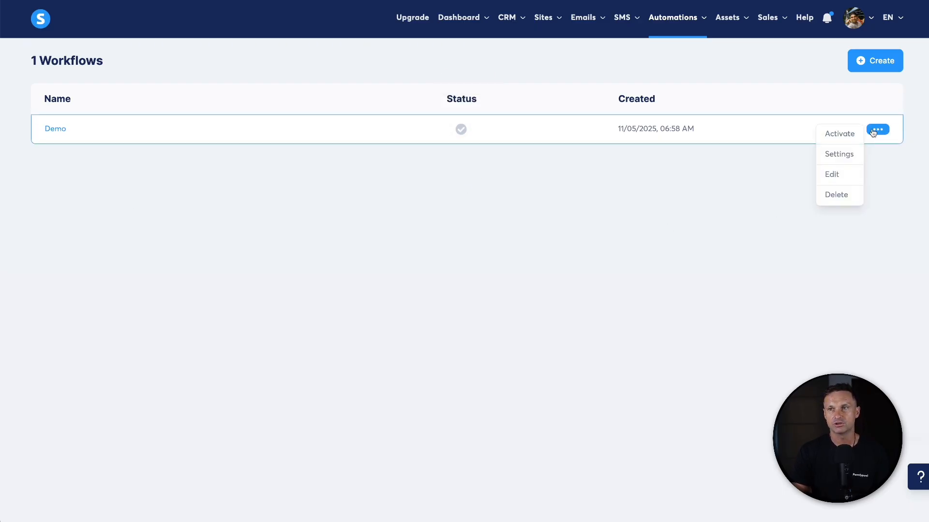
{"action": "left_click", "coordinate": [375, 261]}
{"action": "left_click", "coordinate": [57, 129]}
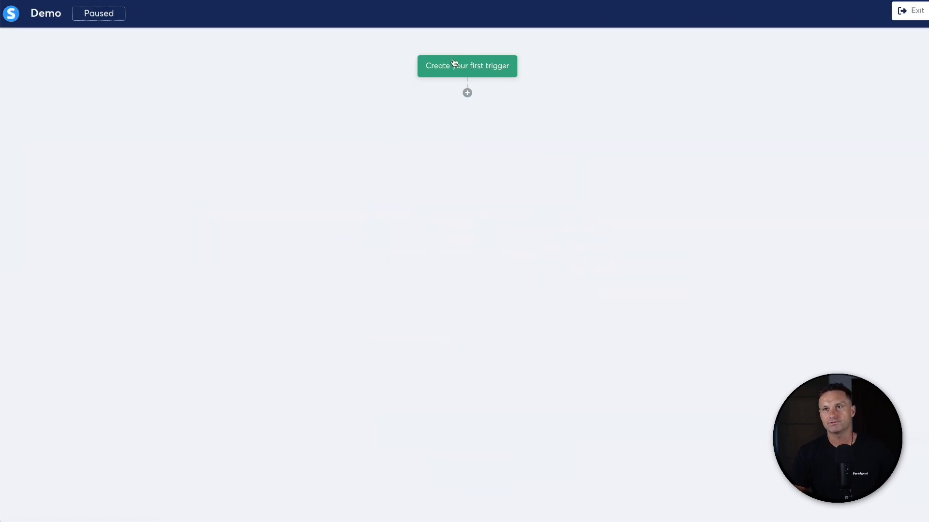
- Create the workflow's first trigger as "Funnel form subscribed" for the AI Playbook funnel's AI Playbook Optin step
{"action": "left_click", "coordinate": [485, 70]}
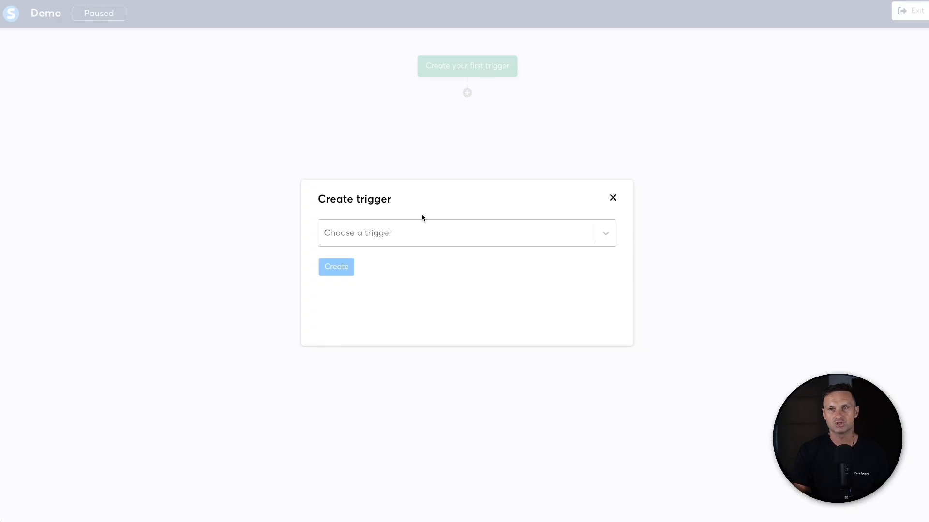
{"action": "left_click", "coordinate": [424, 225]}
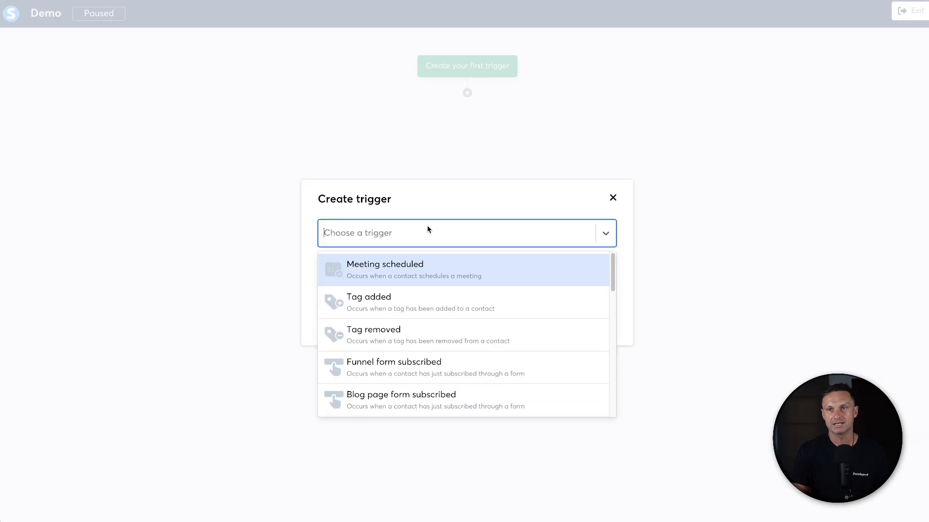
{"action": "left_click", "coordinate": [409, 366]}
{"action": "left_click", "coordinate": [413, 246]}
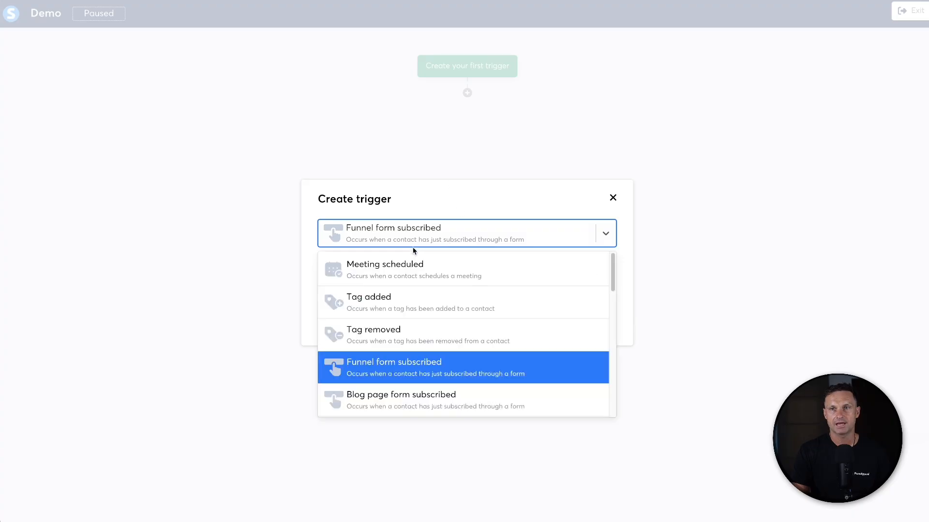
{"action": "left_click", "coordinate": [414, 249]}
{"action": "left_click", "coordinate": [402, 269]}
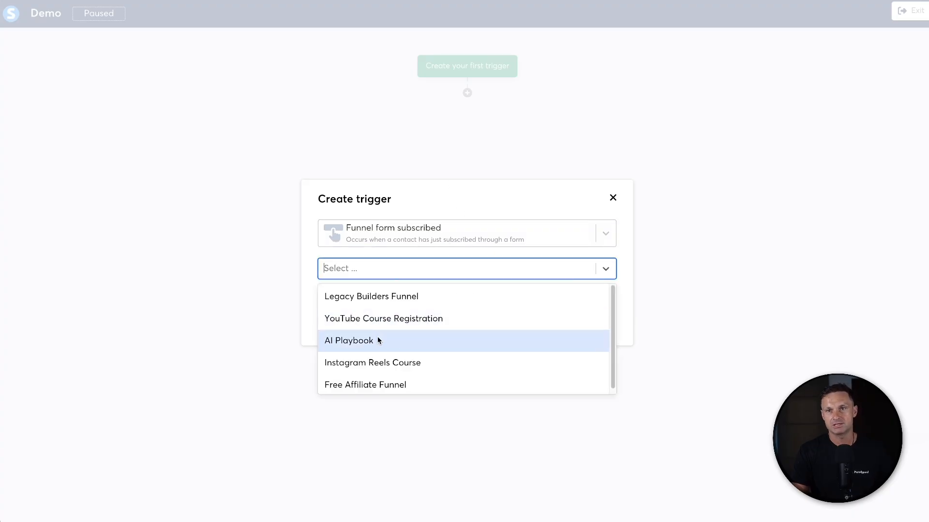
{"action": "left_click", "coordinate": [377, 340]}
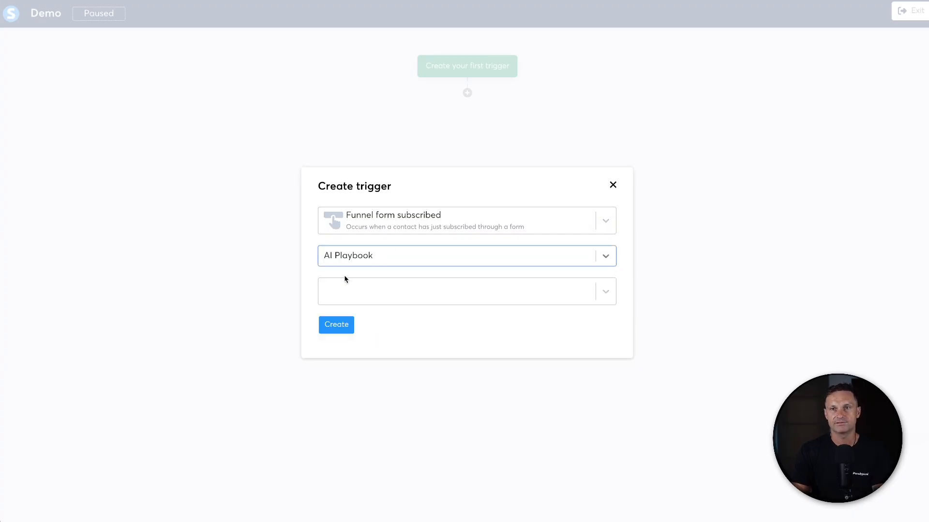
{"action": "left_click", "coordinate": [361, 291]}
{"action": "left_click", "coordinate": [354, 322]}
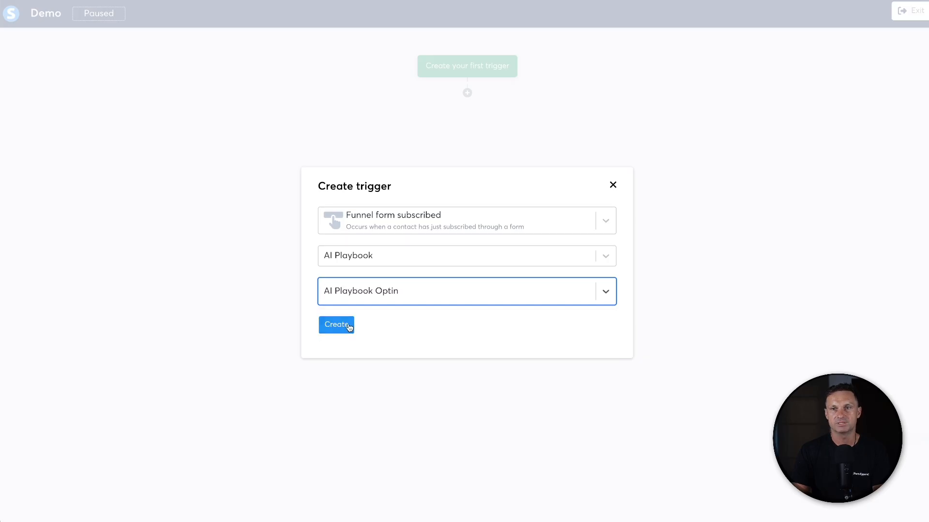
{"action": "left_click", "coordinate": [348, 327]}
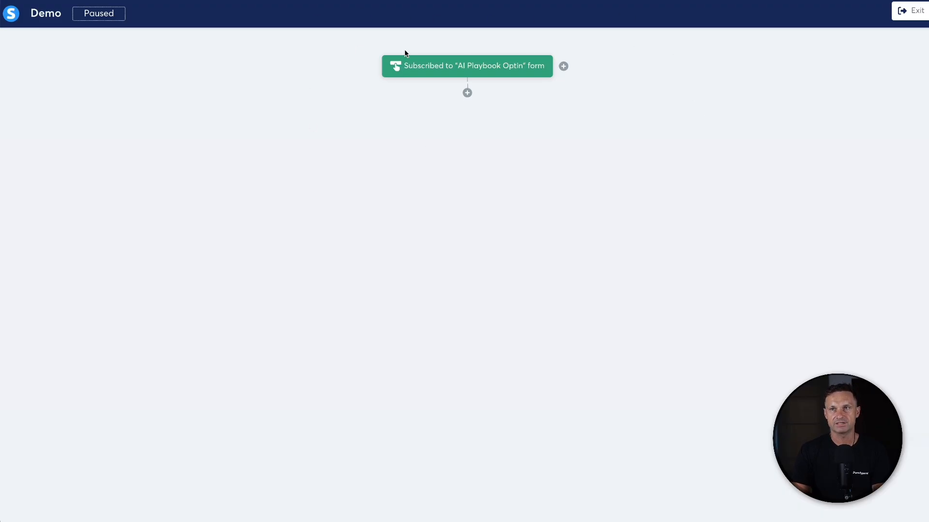
- Add an "Apply a tag" action with the "ai playbook" tag below the opt-in trigger
{"action": "left_click", "coordinate": [467, 93]}
{"action": "left_click", "coordinate": [389, 225]}
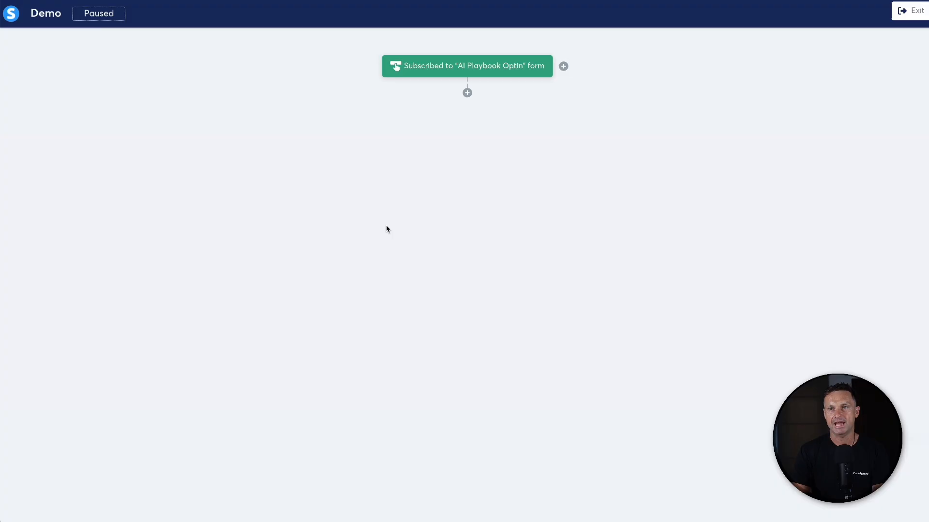
{"action": "left_click", "coordinate": [399, 233]}
{"action": "left_click", "coordinate": [389, 262]}
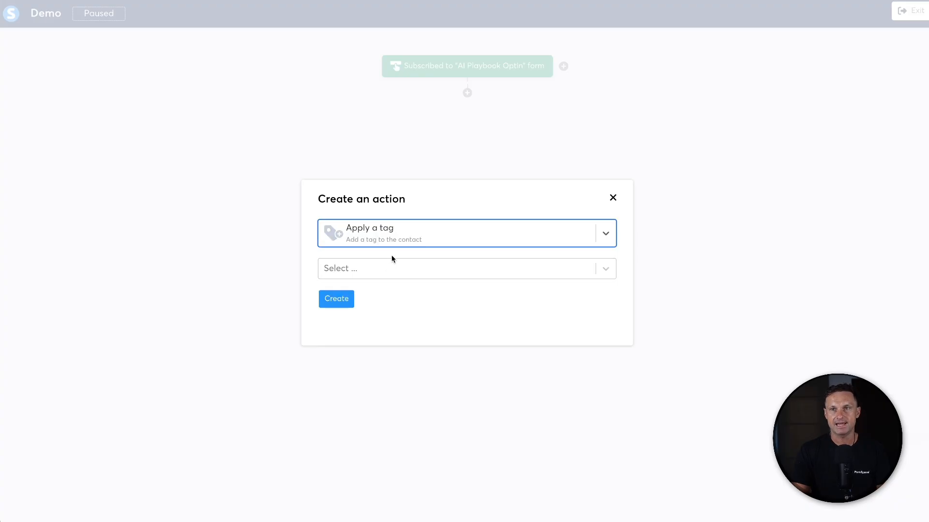
{"action": "left_click", "coordinate": [391, 263]}
{"action": "left_click", "coordinate": [361, 297]}
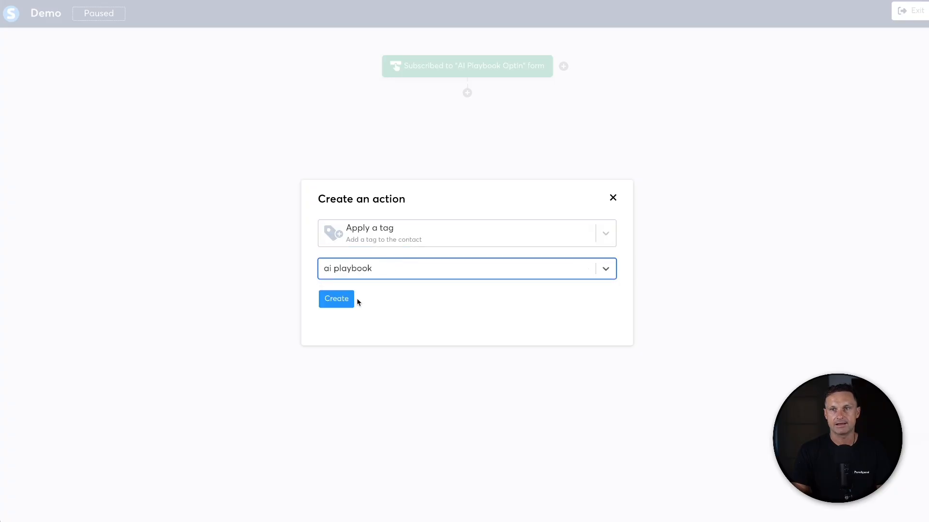
{"action": "left_click", "coordinate": [353, 300]}
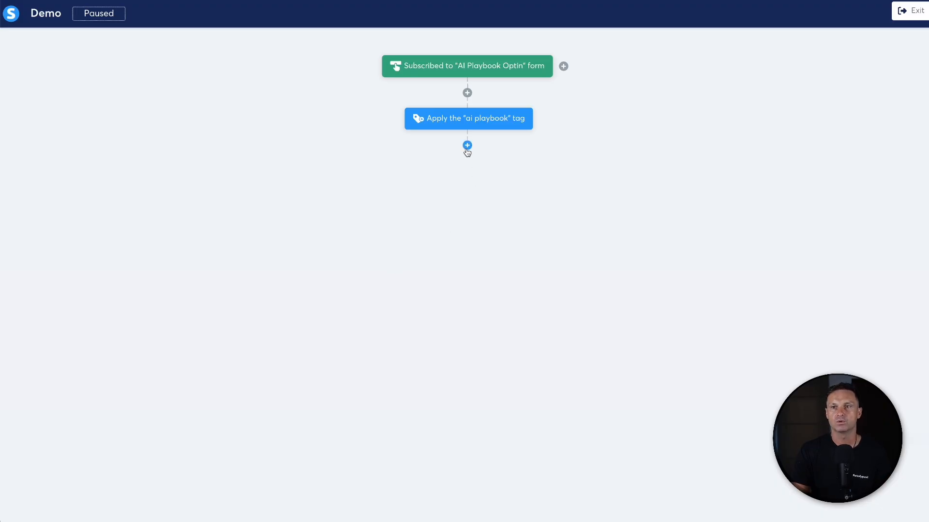
- Add a "Subscribe to campaign" action for the AI Playbook campaign after the tag action
{"action": "left_click", "coordinate": [466, 145]}
{"action": "left_click", "coordinate": [383, 245]}
{"action": "left_click", "coordinate": [390, 225]}
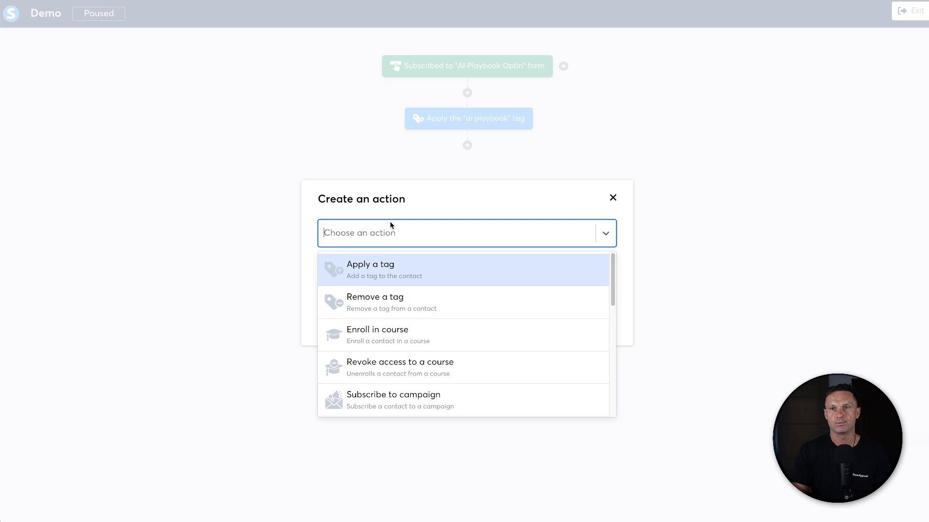
{"action": "left_click", "coordinate": [385, 398]}
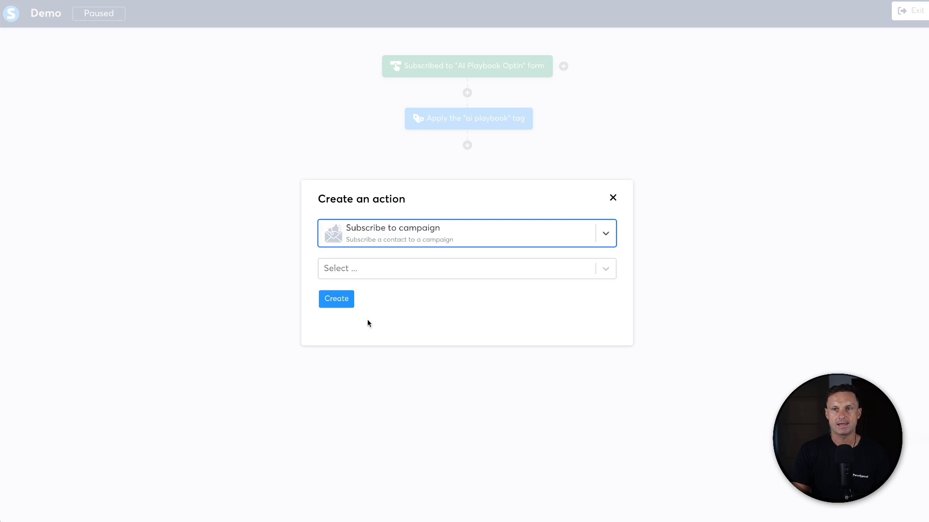
{"action": "left_click", "coordinate": [366, 274]}
{"action": "left_click", "coordinate": [378, 299]}
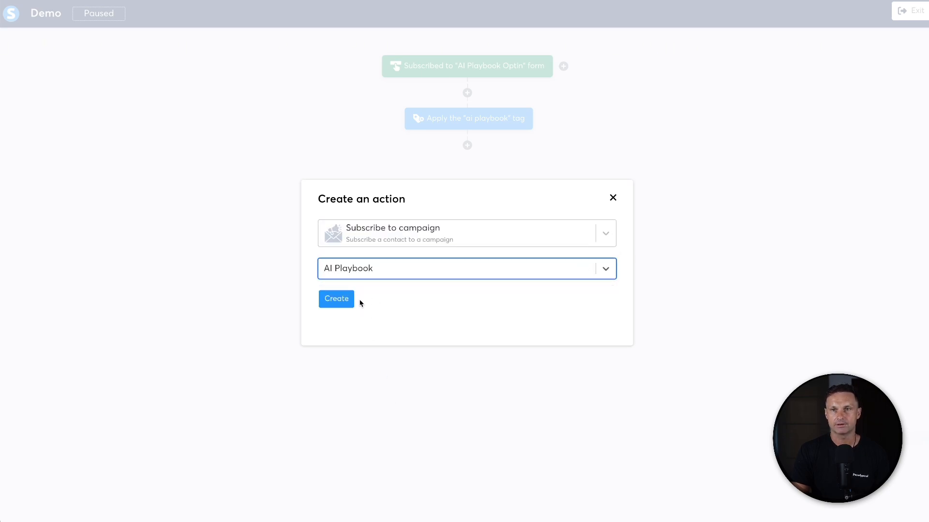
{"action": "left_click", "coordinate": [330, 305]}
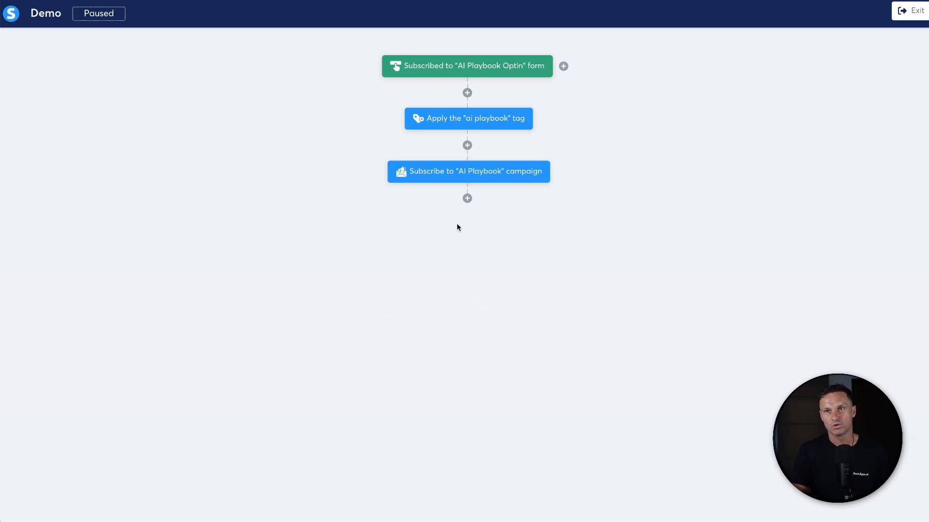
- Add a decision after the campaign action that checks "Email clicked" for a link in "Avoid these 3 AI mistakes"
{"action": "left_click", "coordinate": [467, 199]}
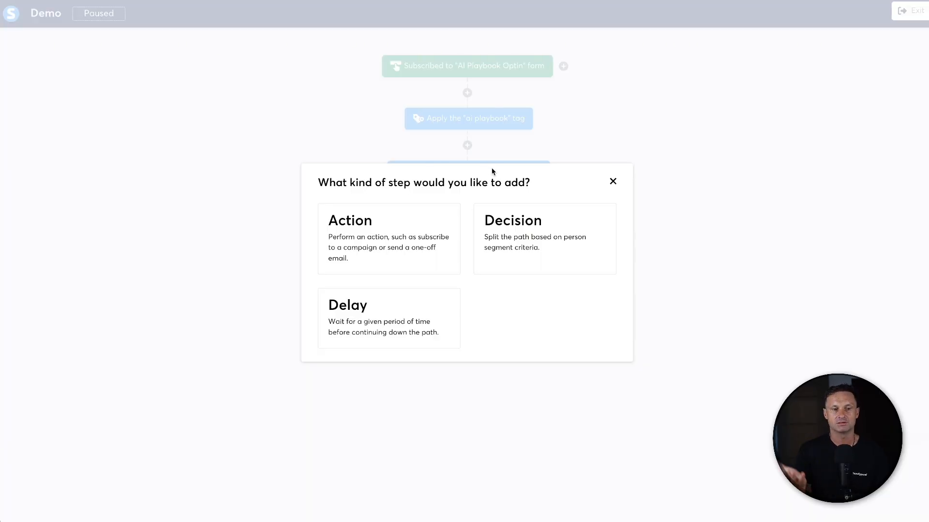
{"action": "left_click", "coordinate": [539, 269]}
{"action": "left_click", "coordinate": [376, 198]}
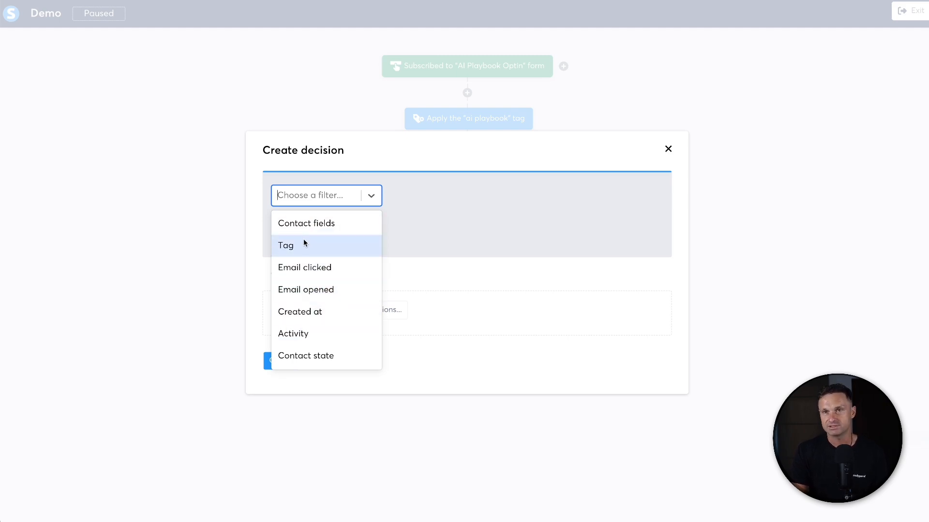
{"action": "left_click", "coordinate": [323, 268]}
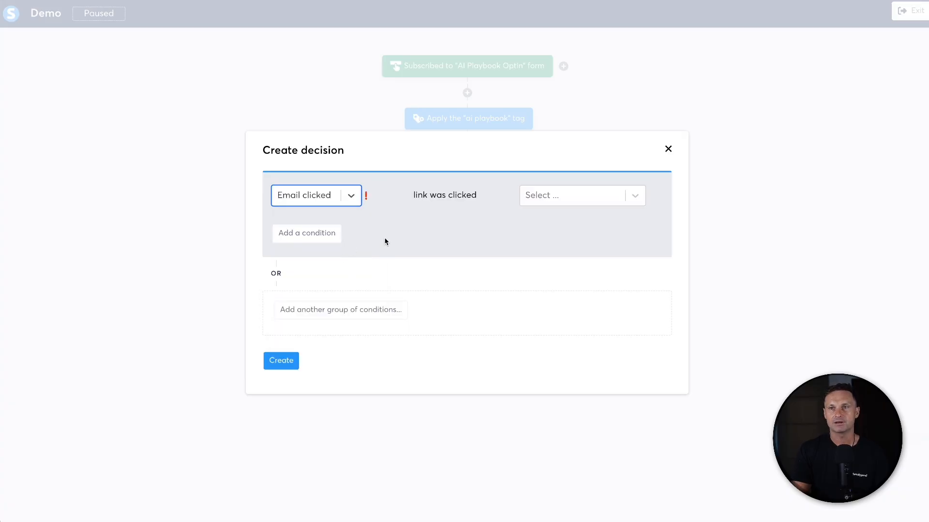
{"action": "left_click", "coordinate": [544, 198]}
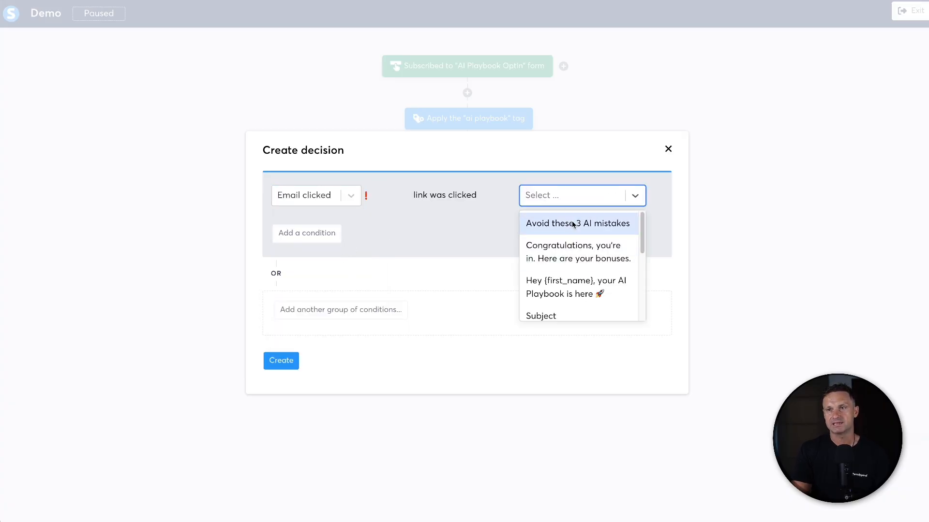
{"action": "left_click", "coordinate": [573, 224]}
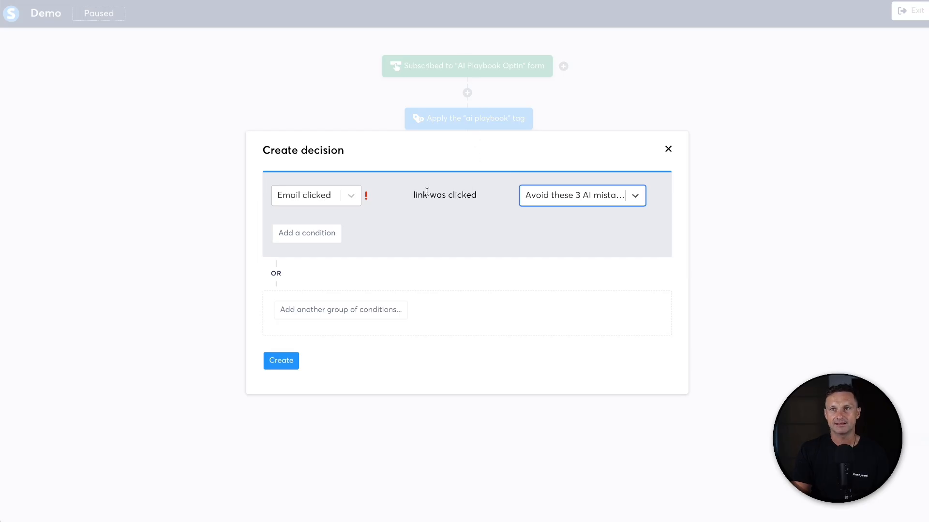
{"action": "left_click", "coordinate": [290, 364]}
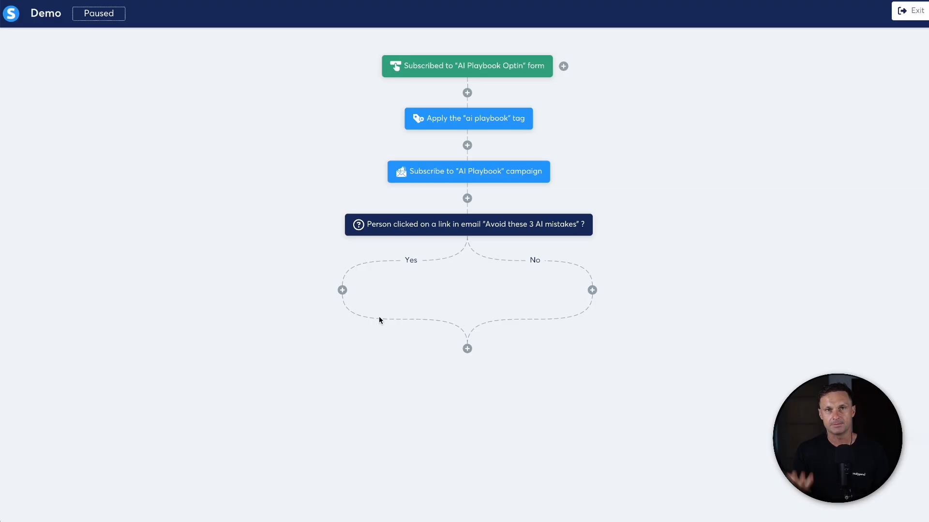
- Start a new action on the decision's Yes branch and set its type to "Send an email"
{"action": "left_click", "coordinate": [339, 293]}
{"action": "left_click", "coordinate": [370, 240]}
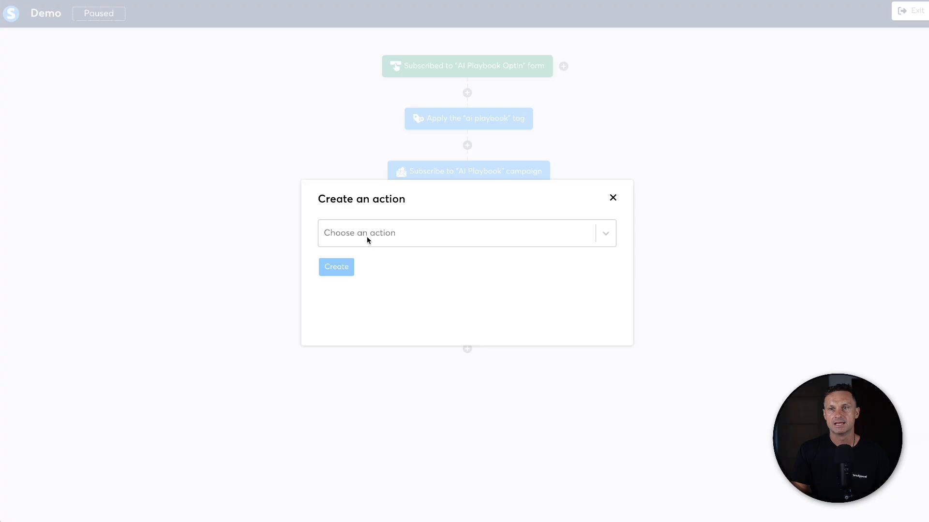
{"action": "left_click", "coordinate": [415, 242]}
{"action": "scroll", "coordinate": [419, 338], "scroll_direction": "down", "scroll_amount": 1}
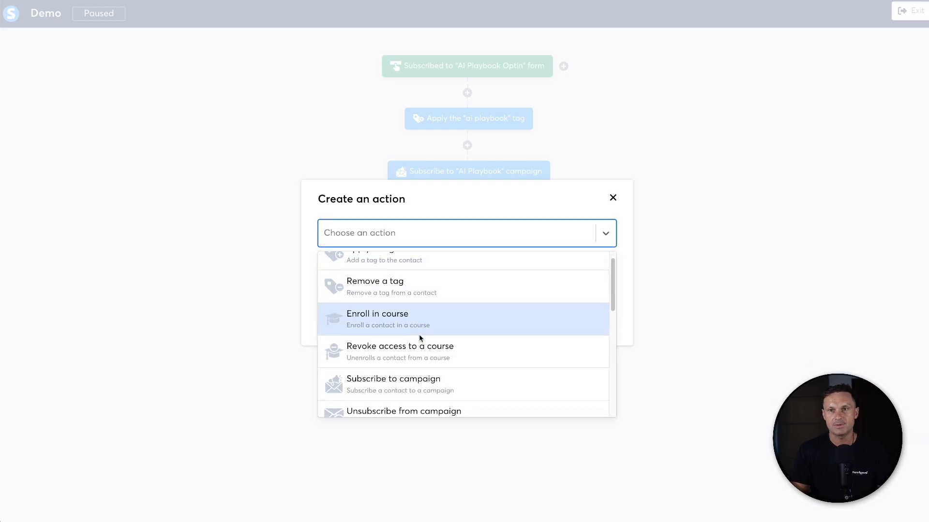
{"action": "scroll", "coordinate": [419, 334], "scroll_direction": "down", "scroll_amount": 3}
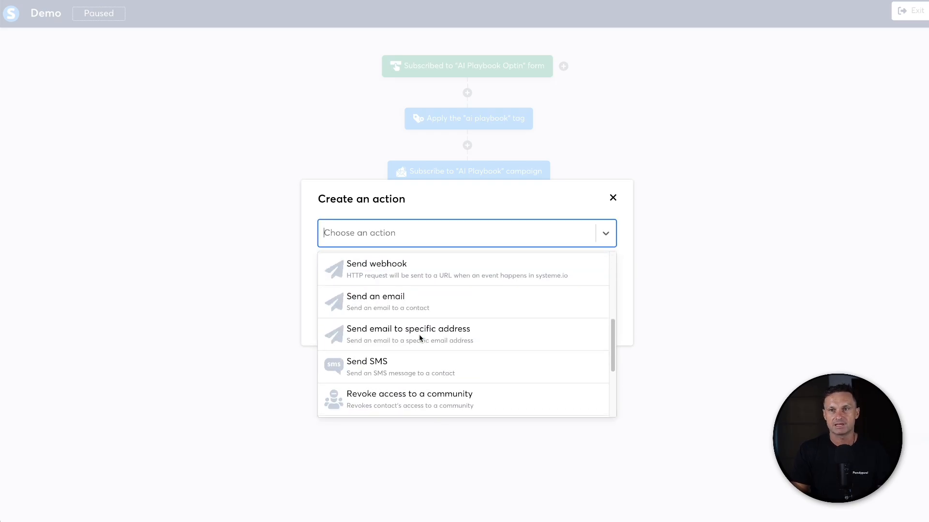
{"action": "left_click", "coordinate": [401, 298]}
{"action": "left_click", "coordinate": [365, 253]}
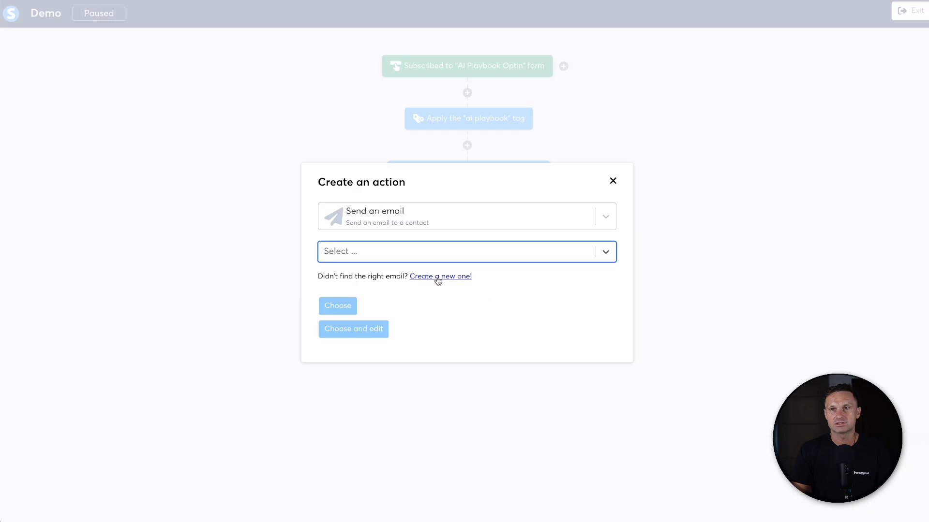
{"action": "left_click", "coordinate": [438, 278]}
{"action": "left_click", "coordinate": [369, 233]}
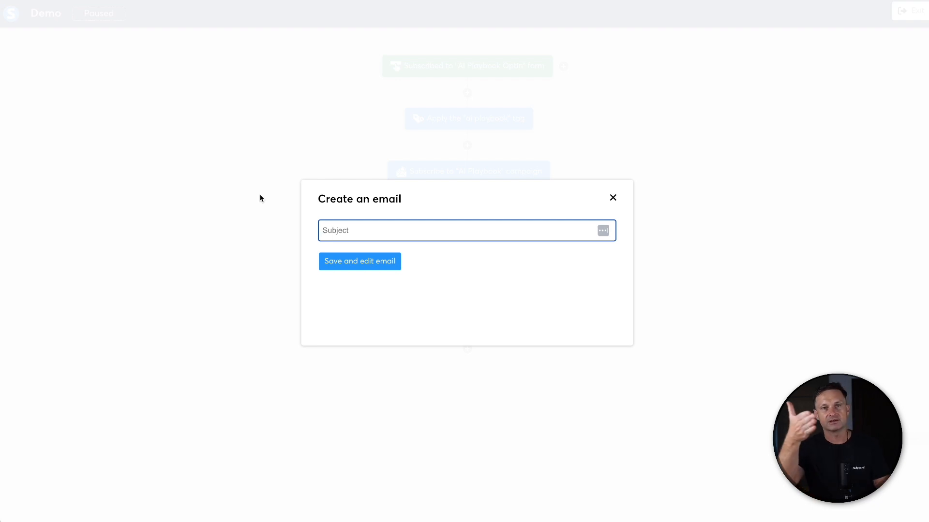
{"action": "left_click", "coordinate": [624, 208]}
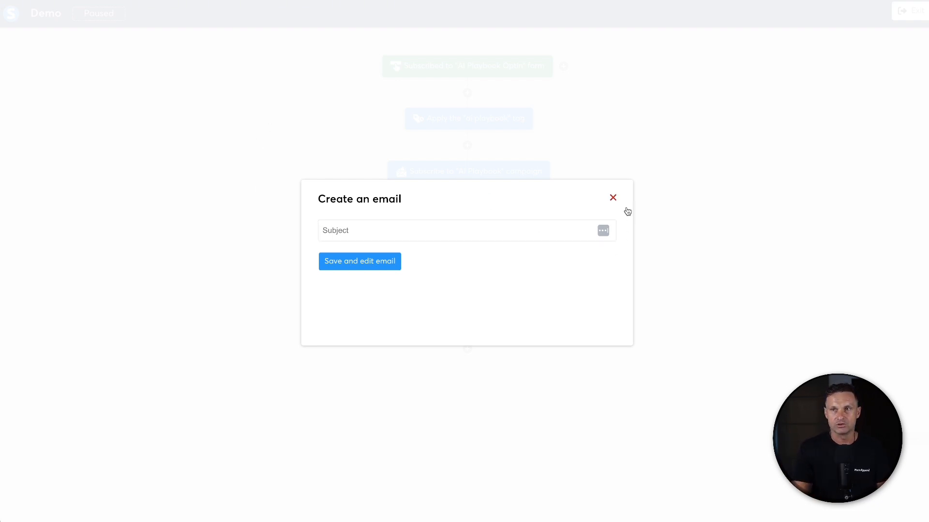
{"action": "left_click", "coordinate": [623, 204]}
- Examine the action types available for the decision's Yes branch, then close the action setup without adding one
{"action": "left_click", "coordinate": [458, 223]}
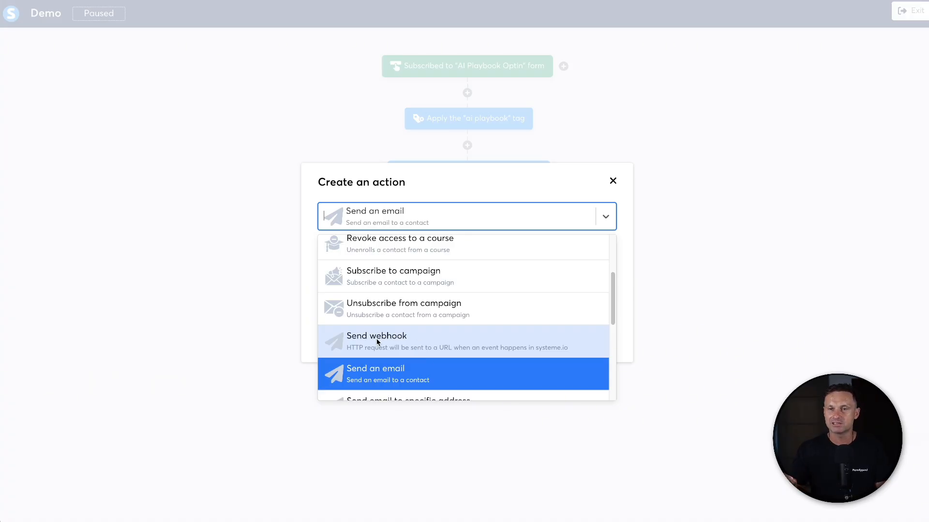
{"action": "scroll", "coordinate": [377, 341], "scroll_direction": "down", "scroll_amount": 3}
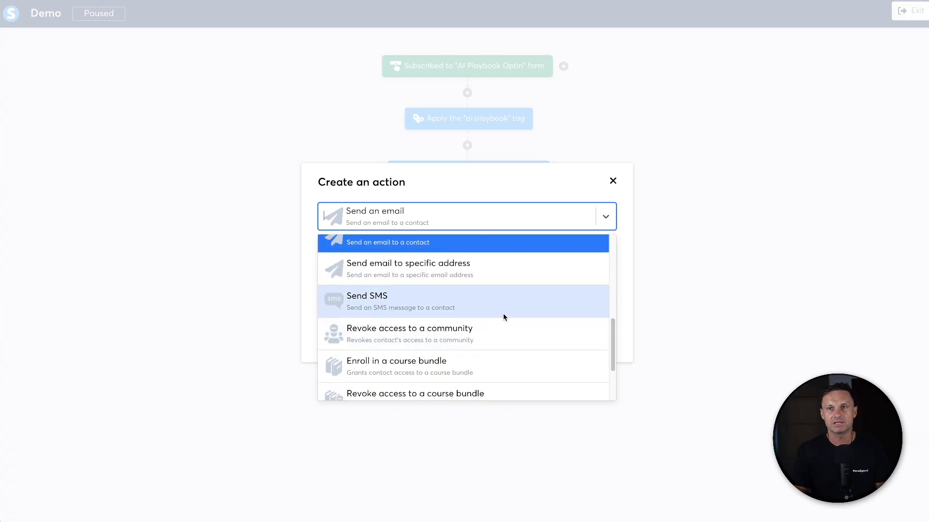
{"action": "scroll", "coordinate": [414, 310], "scroll_direction": "up", "scroll_amount": 1}
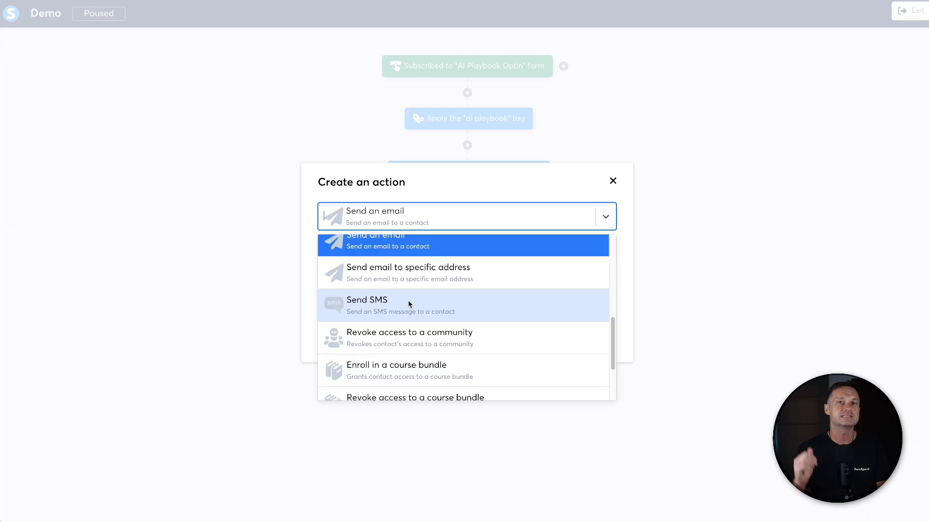
{"action": "scroll", "coordinate": [433, 326], "scroll_direction": "down", "scroll_amount": 1}
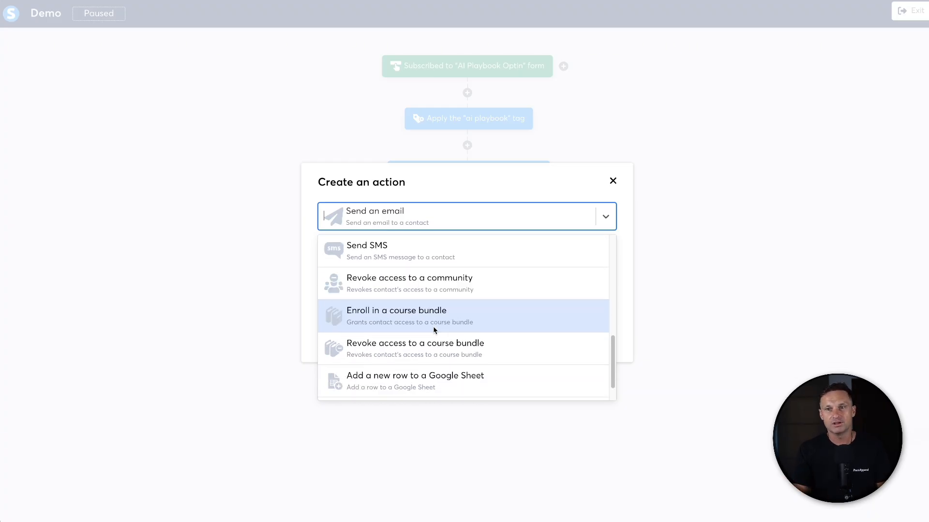
{"action": "scroll", "coordinate": [434, 327], "scroll_direction": "down", "scroll_amount": 1}
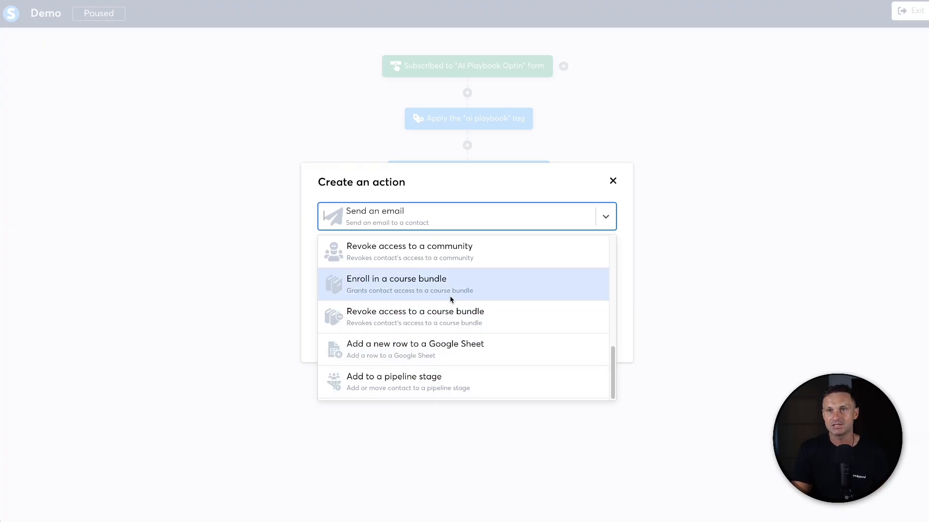
{"action": "scroll", "coordinate": [444, 299], "scroll_direction": "up", "scroll_amount": 1}
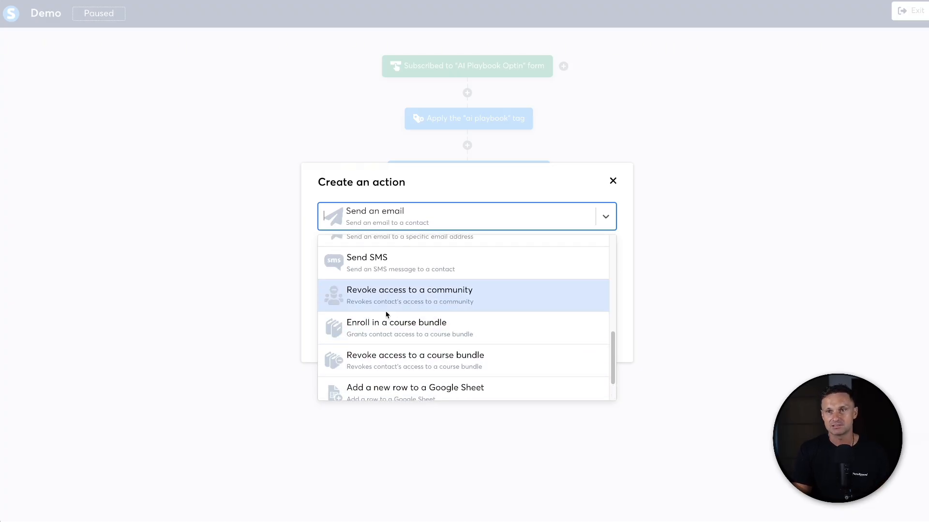
{"action": "scroll", "coordinate": [443, 327], "scroll_direction": "up", "scroll_amount": 5}
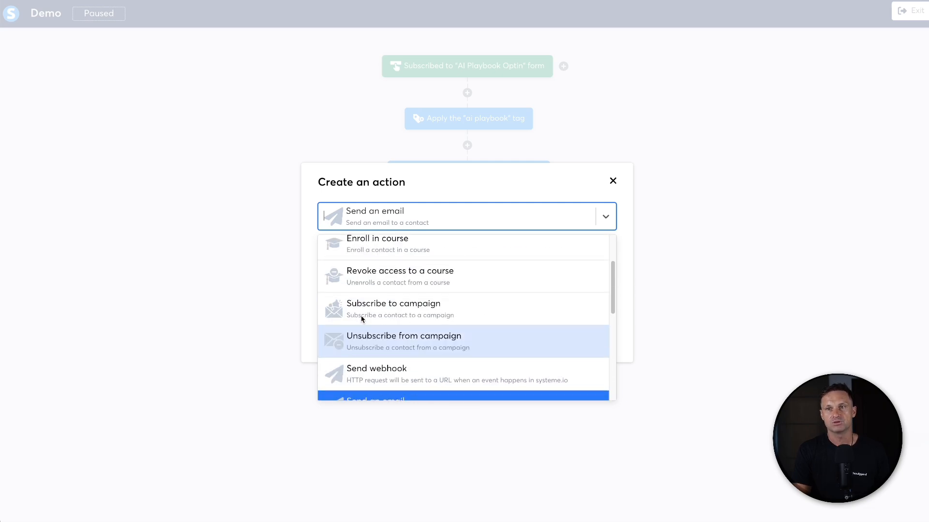
{"action": "scroll", "coordinate": [433, 308], "scroll_direction": "down", "scroll_amount": 1}
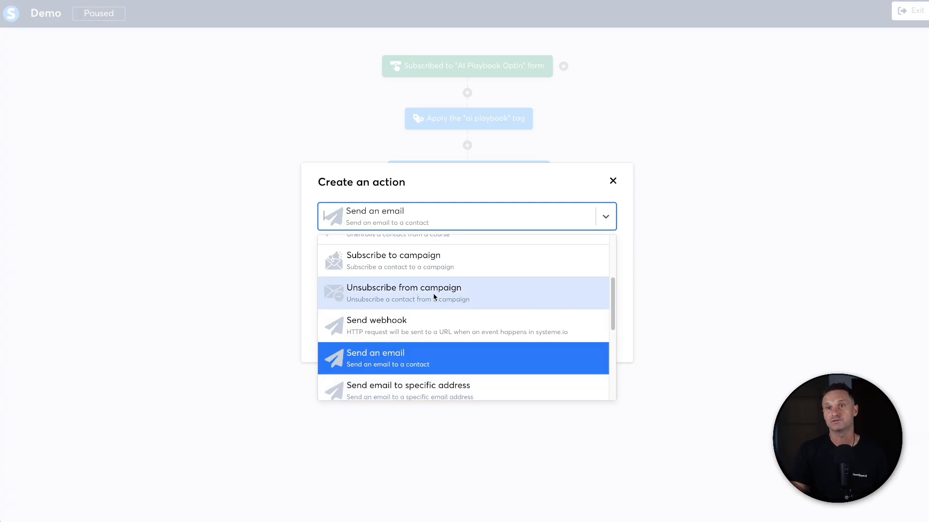
{"action": "scroll", "coordinate": [433, 294], "scroll_direction": "up", "scroll_amount": 3}
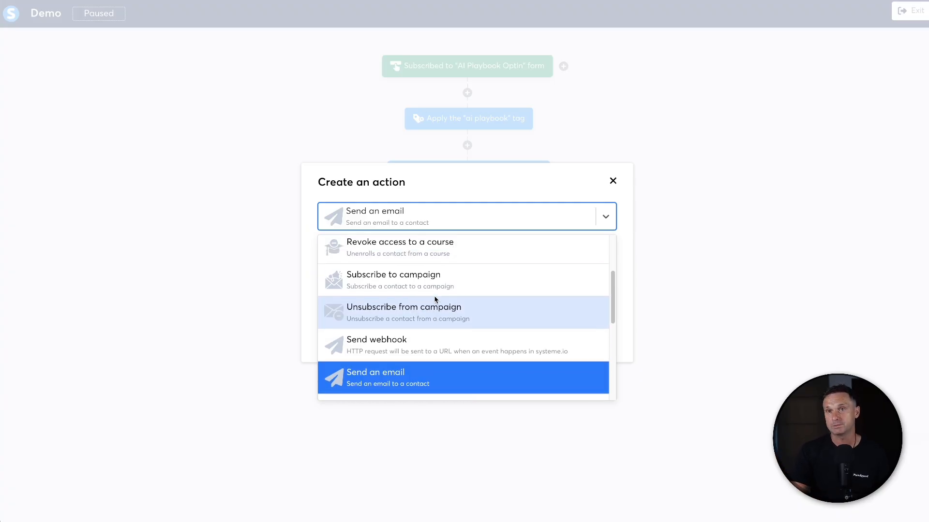
{"action": "left_click", "coordinate": [613, 186]}
{"action": "left_click", "coordinate": [612, 182]}
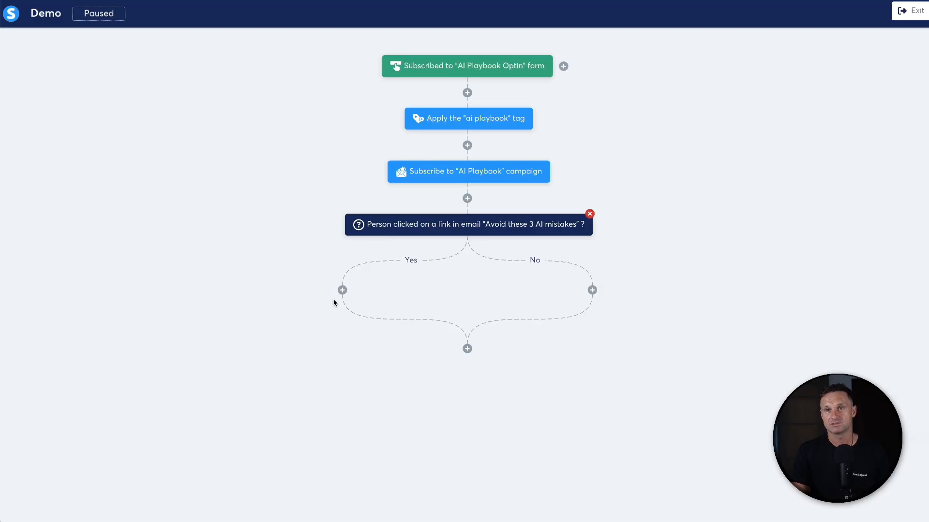
{"action": "left_click", "coordinate": [342, 289]}
{"action": "left_click", "coordinate": [377, 333]}
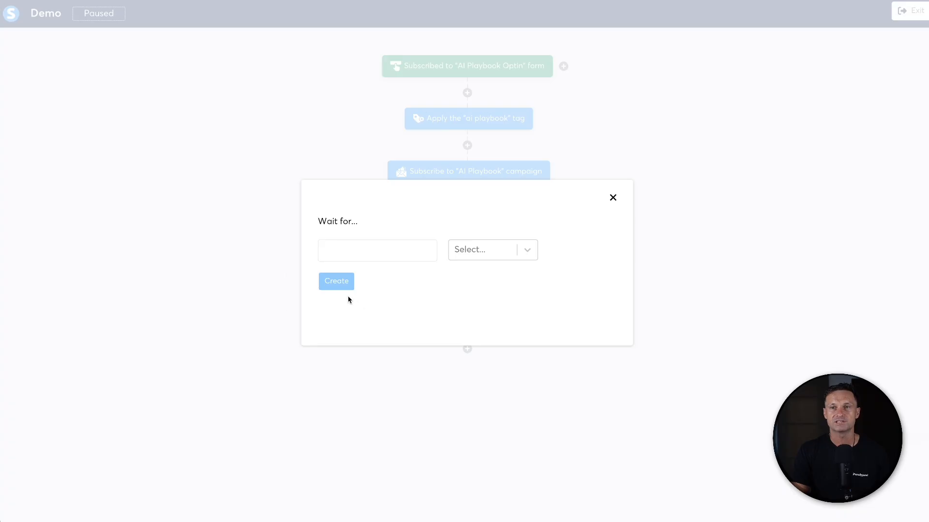
{"action": "left_click", "coordinate": [468, 249]}
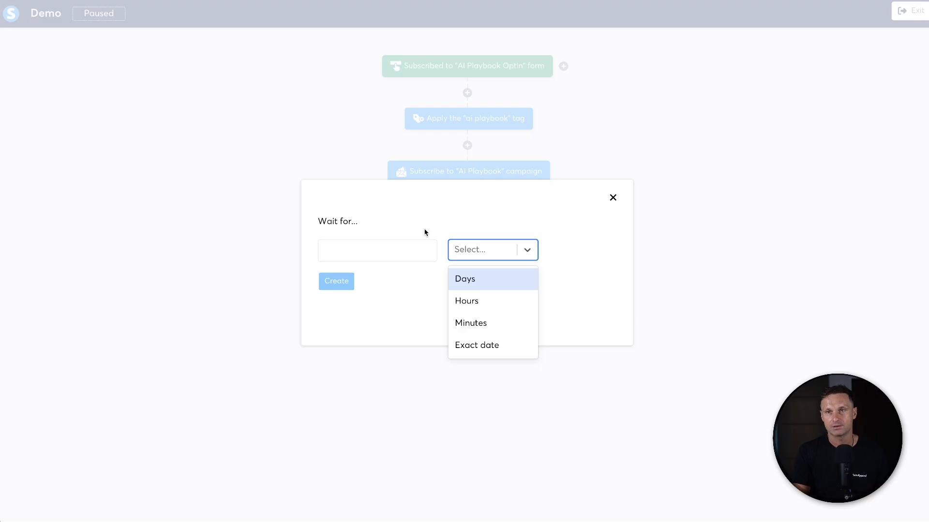
{"action": "left_click", "coordinate": [477, 349]}
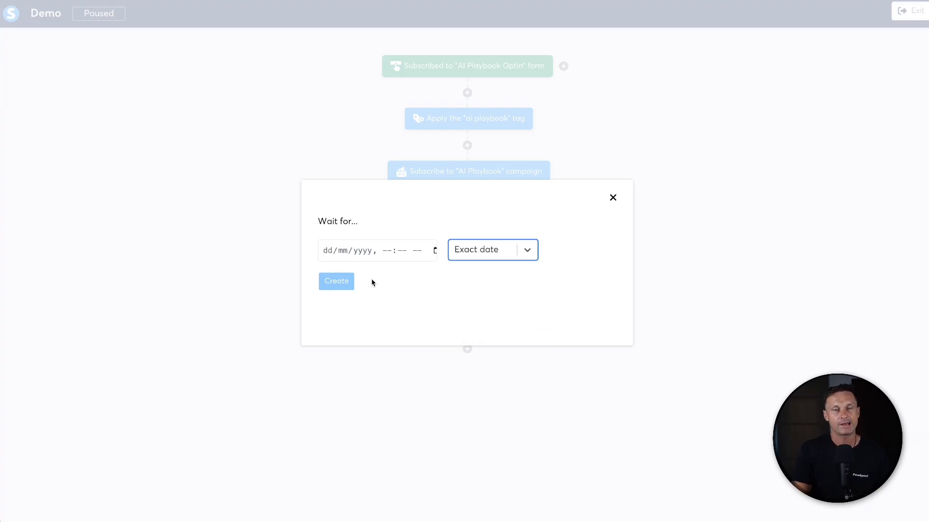
{"action": "left_click", "coordinate": [613, 197]}
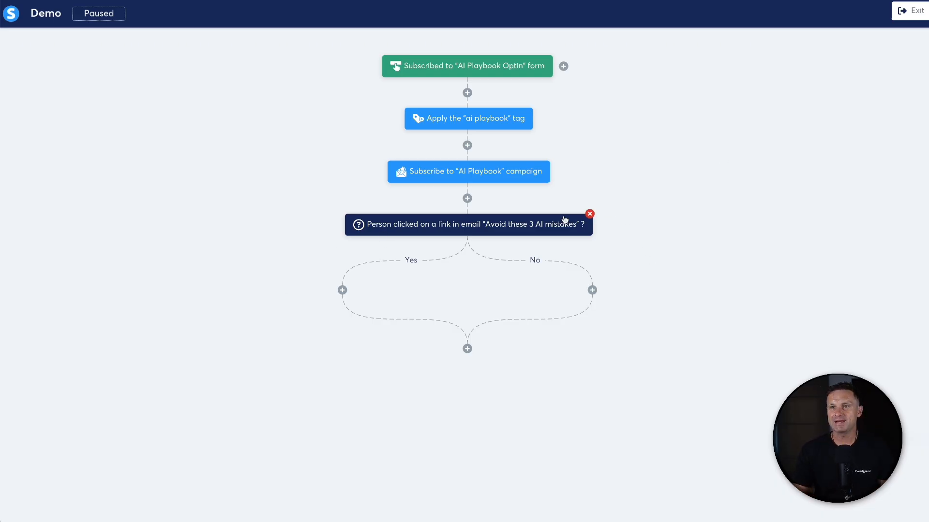
- Delete the email-click decision below the campaign action and exit the workflow editor
{"action": "left_click", "coordinate": [589, 214]}
{"action": "left_click", "coordinate": [555, 29]}
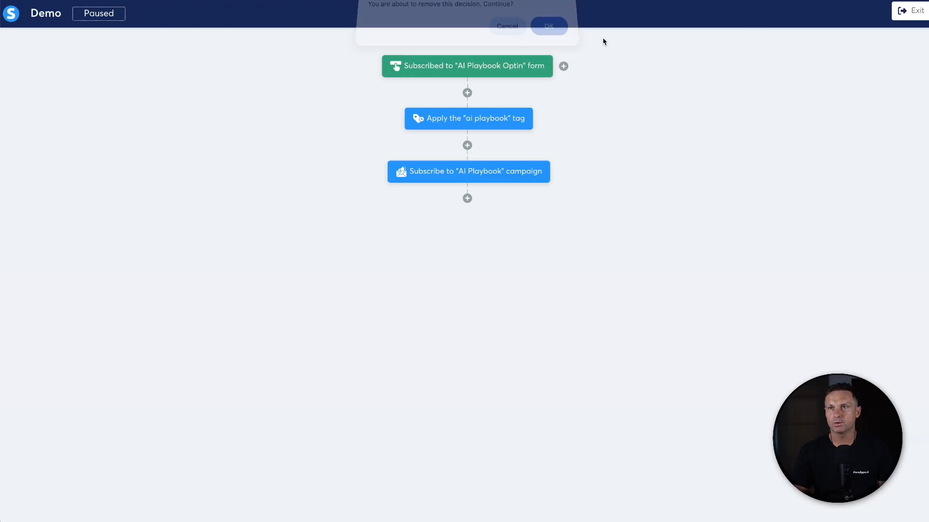
{"action": "left_click", "coordinate": [911, 10]}
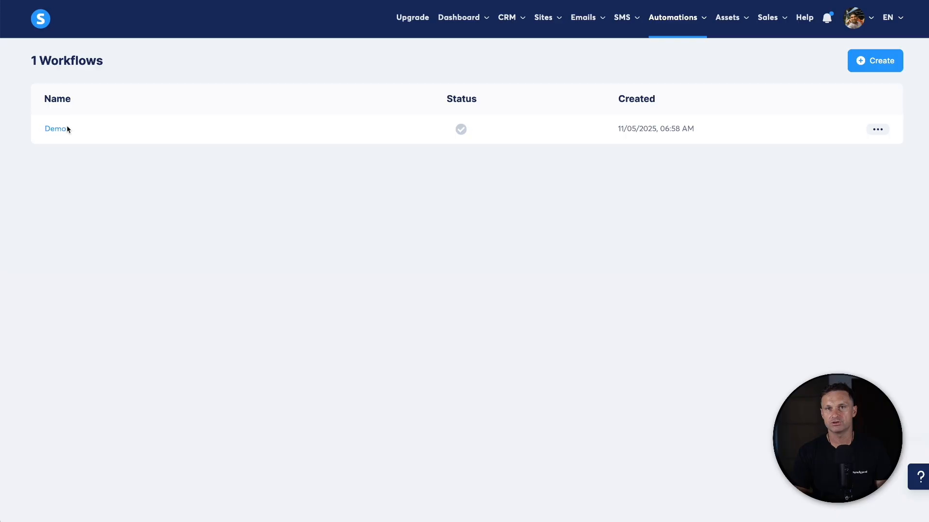
- Activate the Demo workflow from the workflow list and confirm
{"action": "mouse_move", "coordinate": [879, 135]}
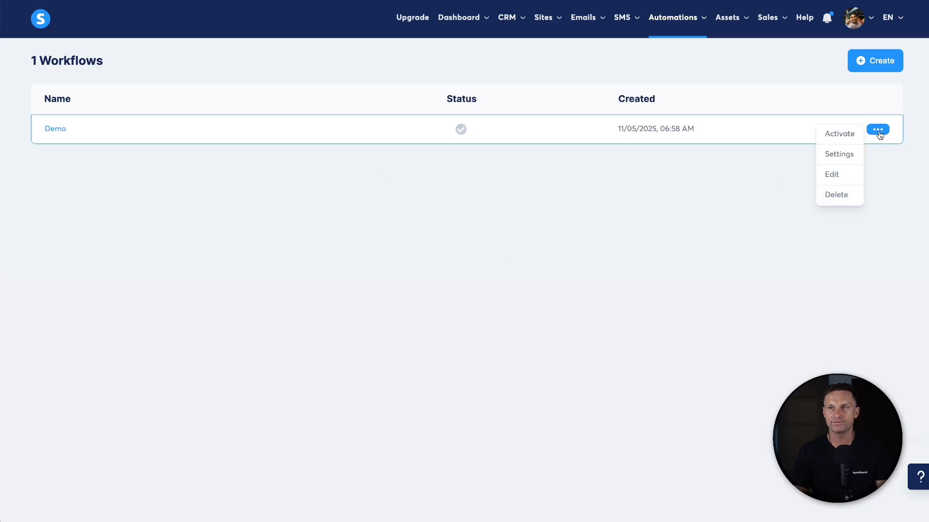
{"action": "left_click", "coordinate": [837, 134]}
{"action": "left_click", "coordinate": [541, 296]}
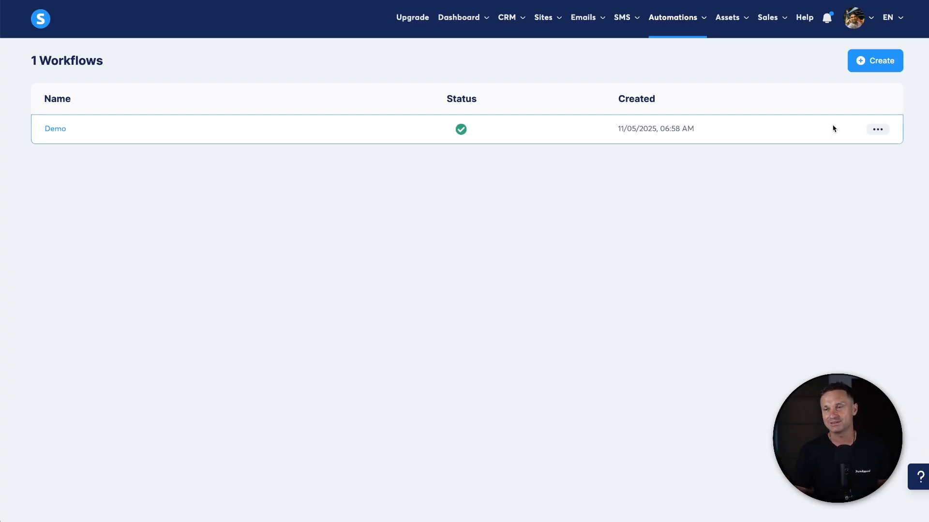
- Deactivate the Demo workflow and confirm
{"action": "left_click", "coordinate": [878, 129]}
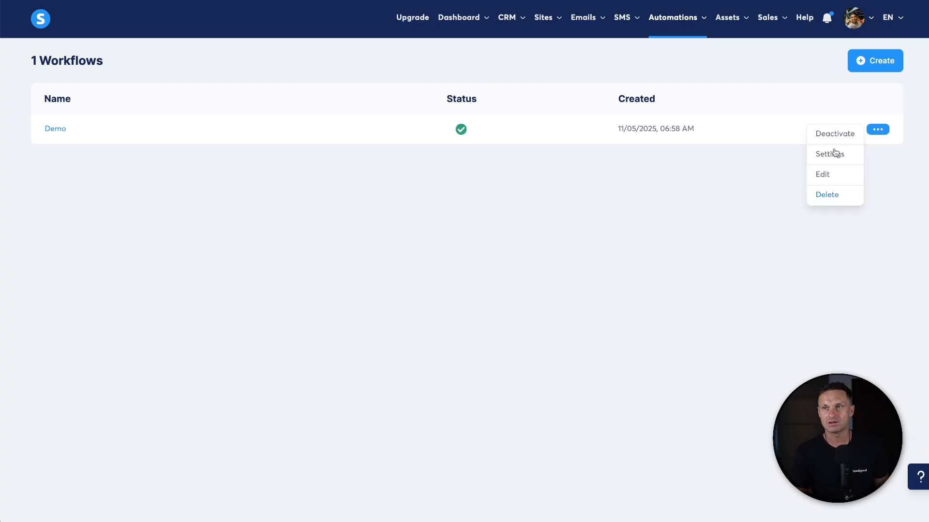
{"action": "left_click", "coordinate": [833, 133]}
{"action": "left_click", "coordinate": [556, 327]}
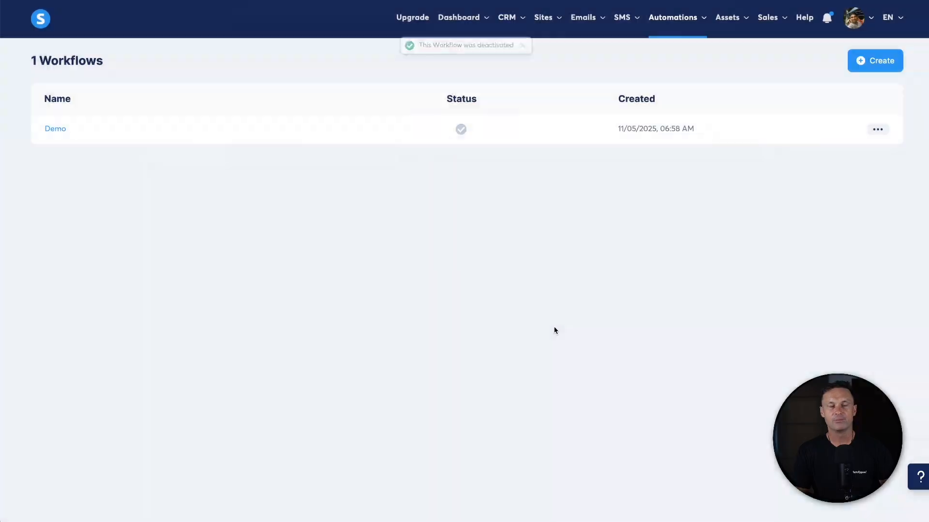